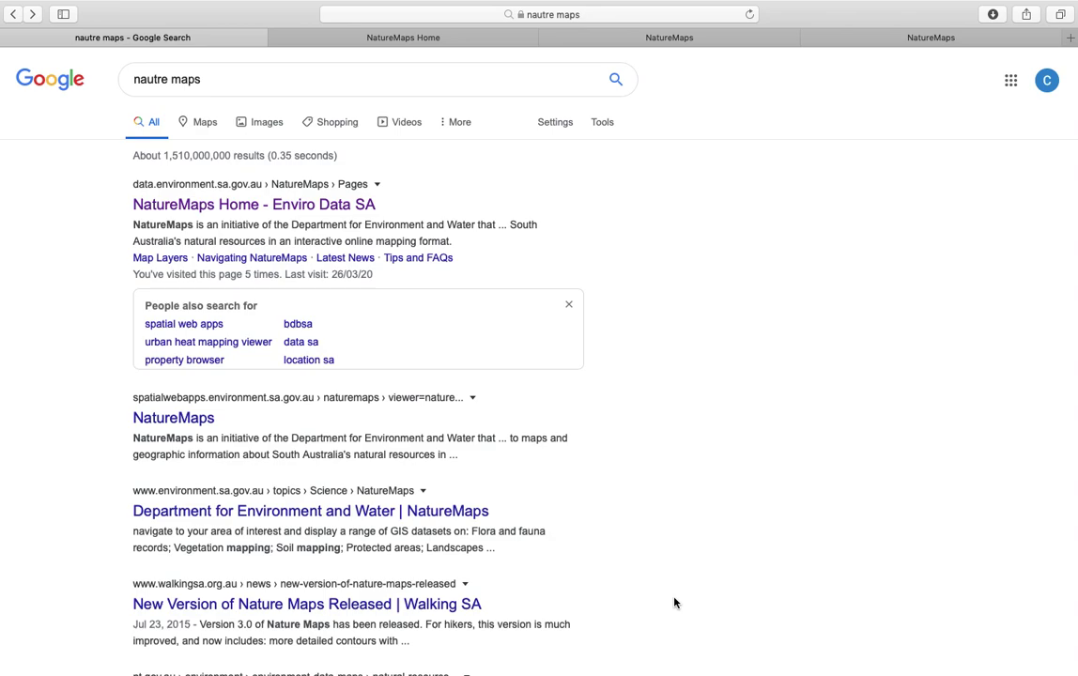
# From the Google results, open NatureMaps Home, launch the map viewer, and return to the home tab
pyautogui.click(243, 206)
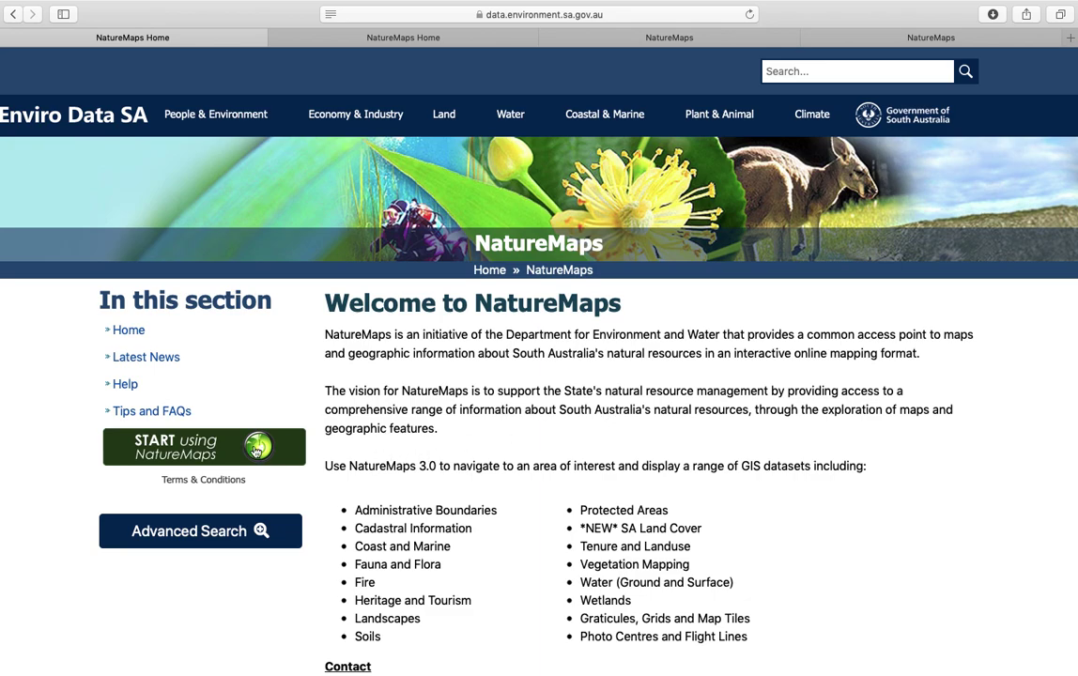
pyautogui.click(255, 451)
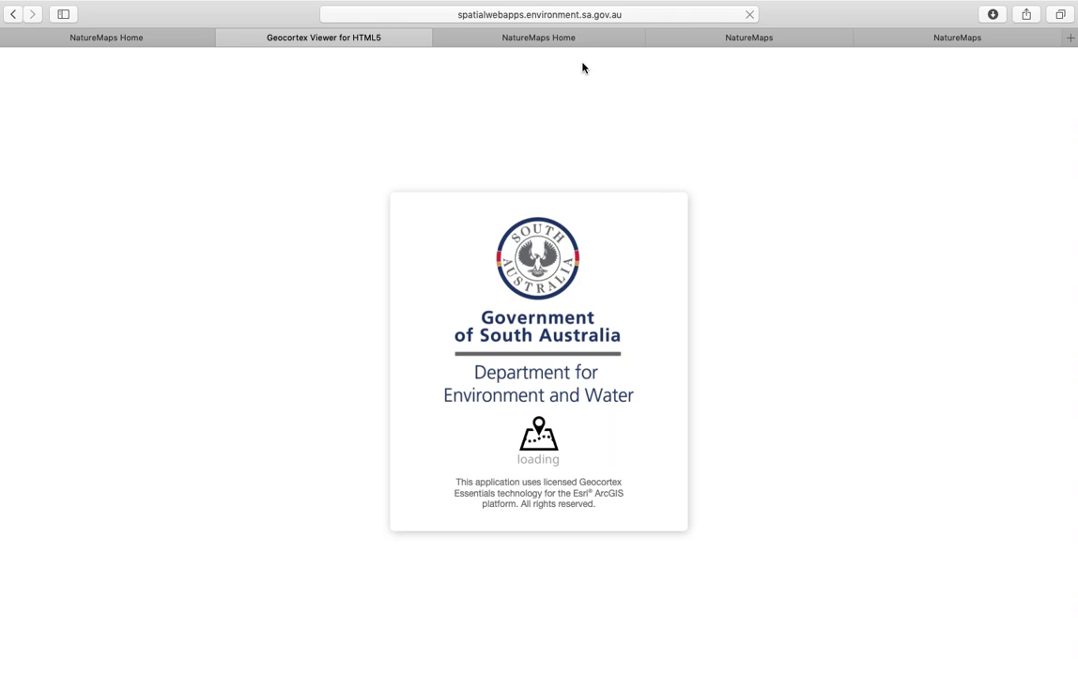
pyautogui.click(568, 39)
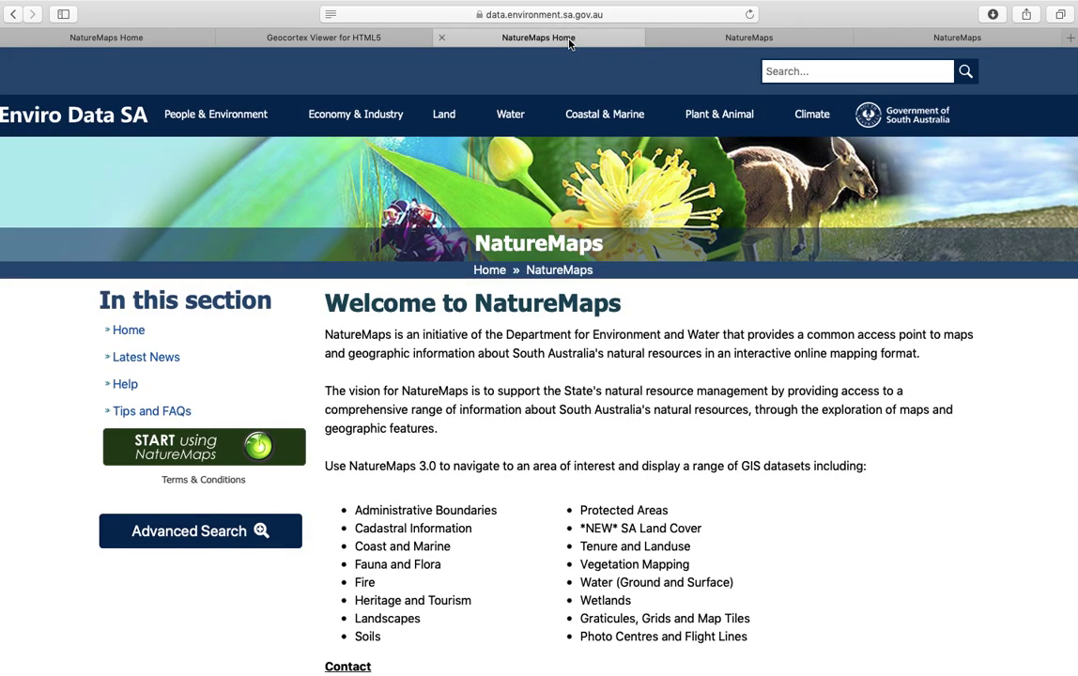
# Close the duplicate NatureMaps Home tab to show the South Australia map viewer
pyautogui.click(442, 37)
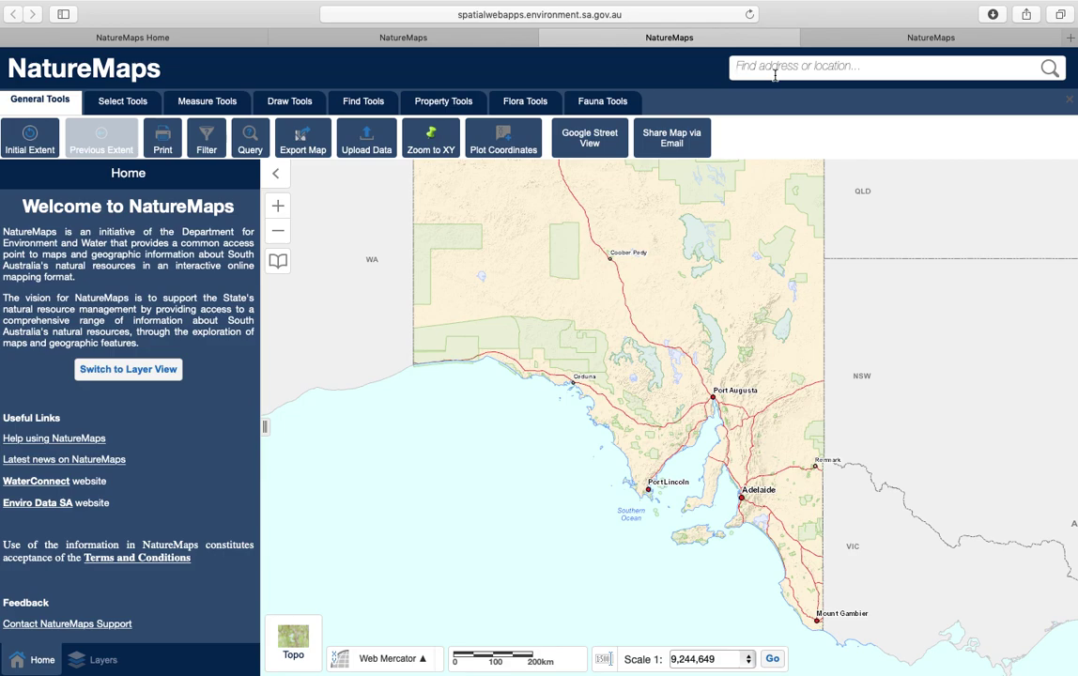
# Search the address 'hay valley 5252' and zoom to the HAY VALLEY, 5252 match
pyautogui.write('hay valley')
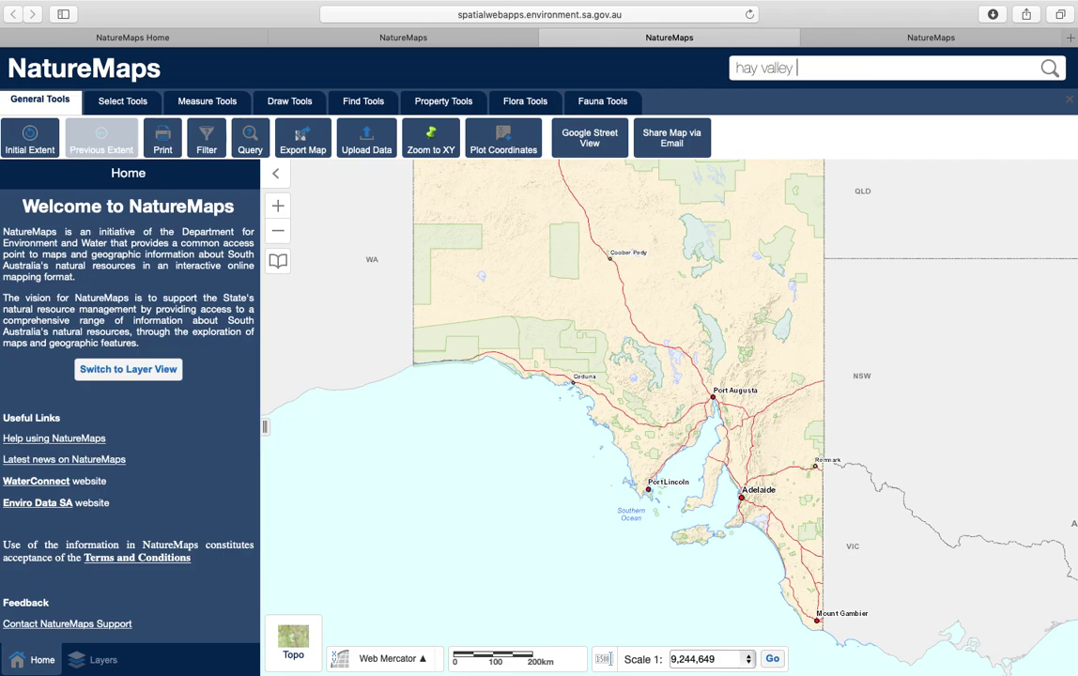
pyautogui.write(' 5252')
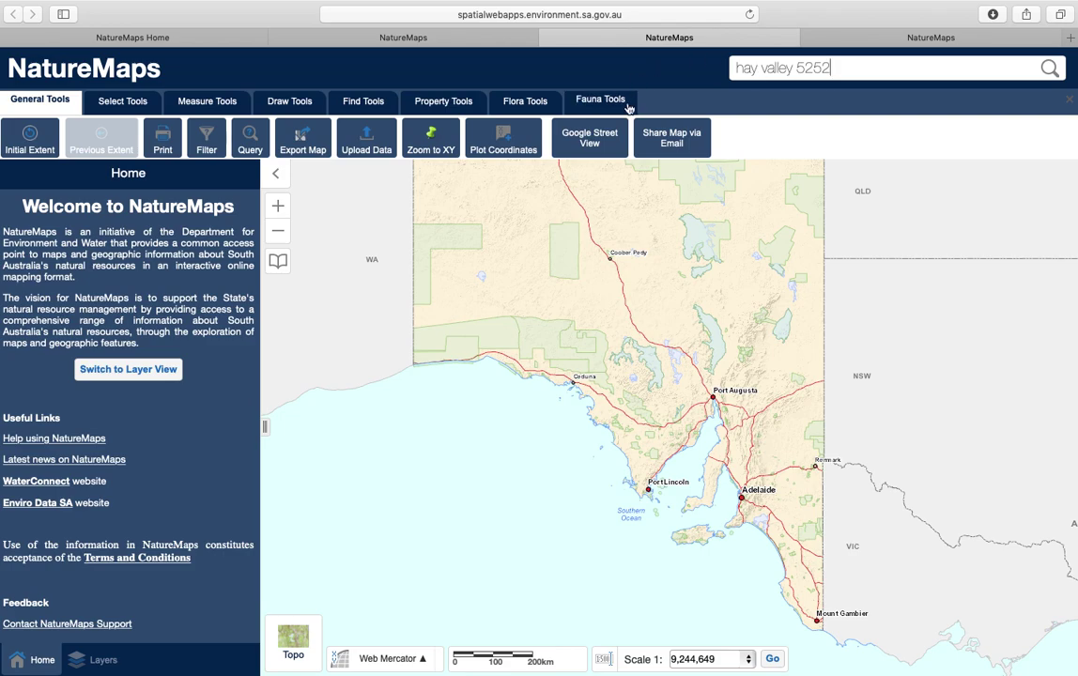
pyautogui.press('Return')
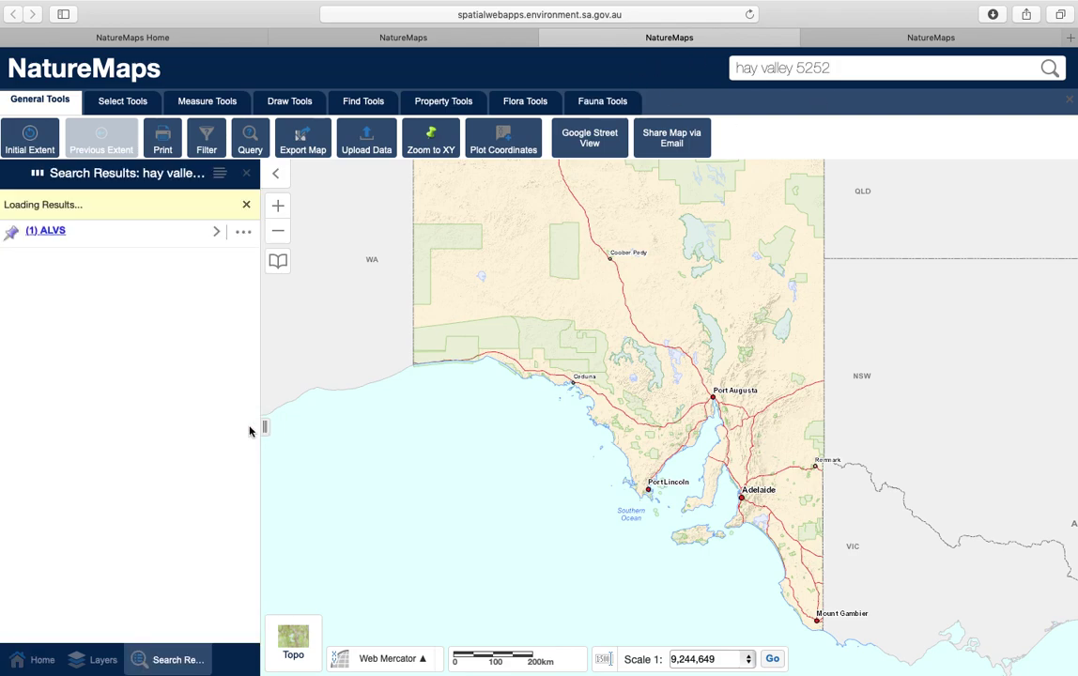
pyautogui.click(59, 235)
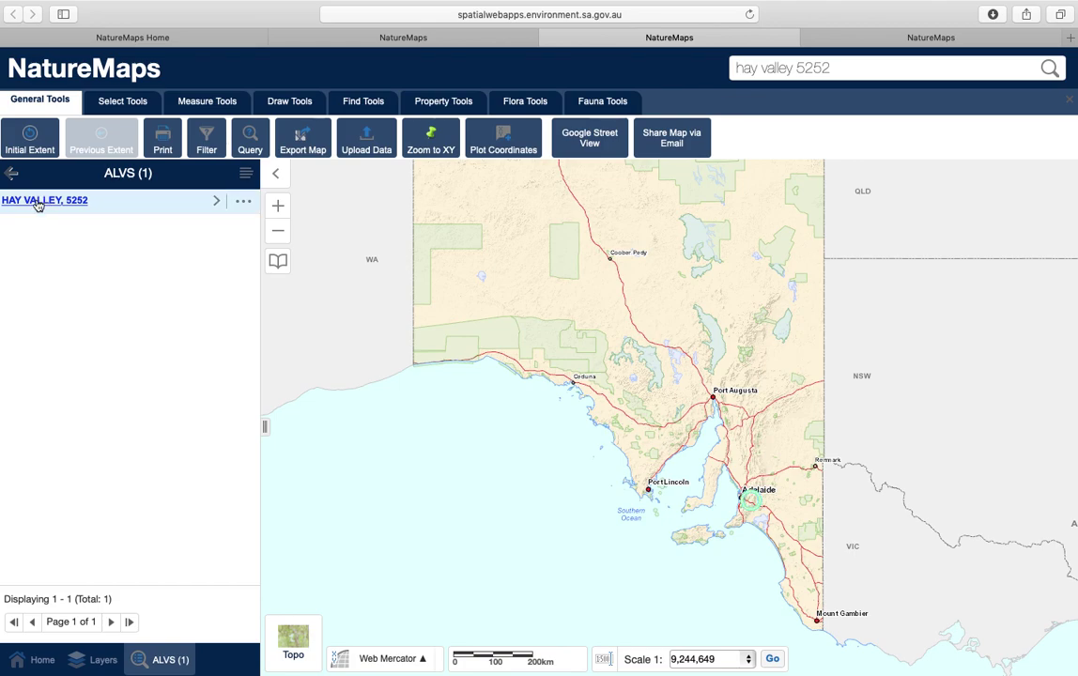
pyautogui.click(38, 203)
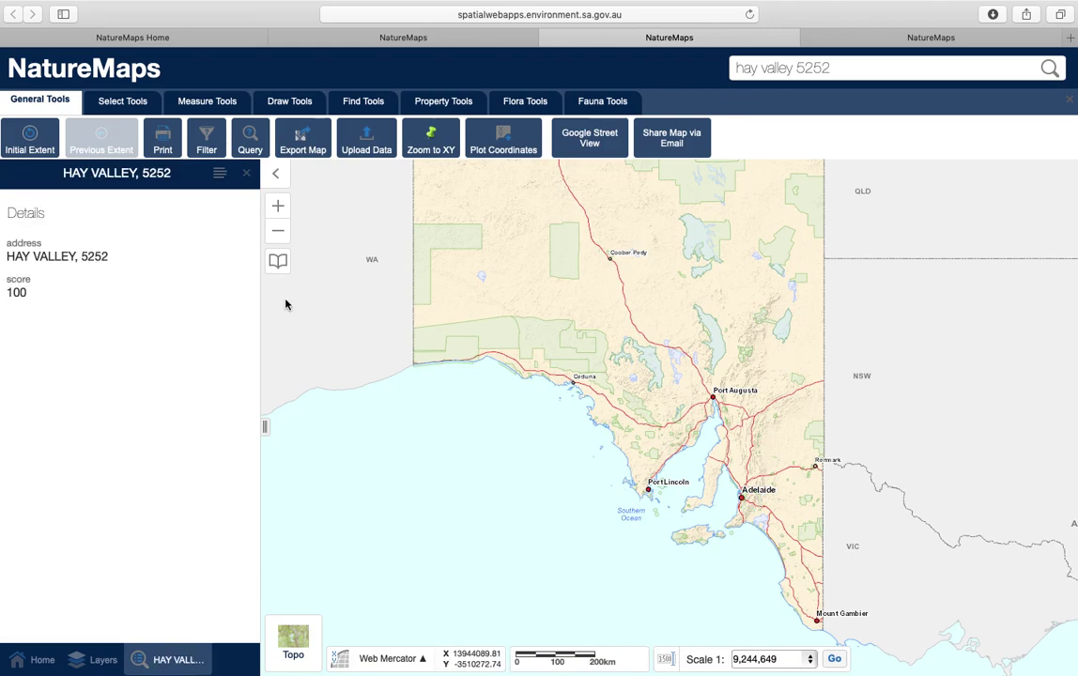
# Switch to the Imagery basemap and frame the Hay Valley farm at scale 1:18,056
pyautogui.click(289, 639)
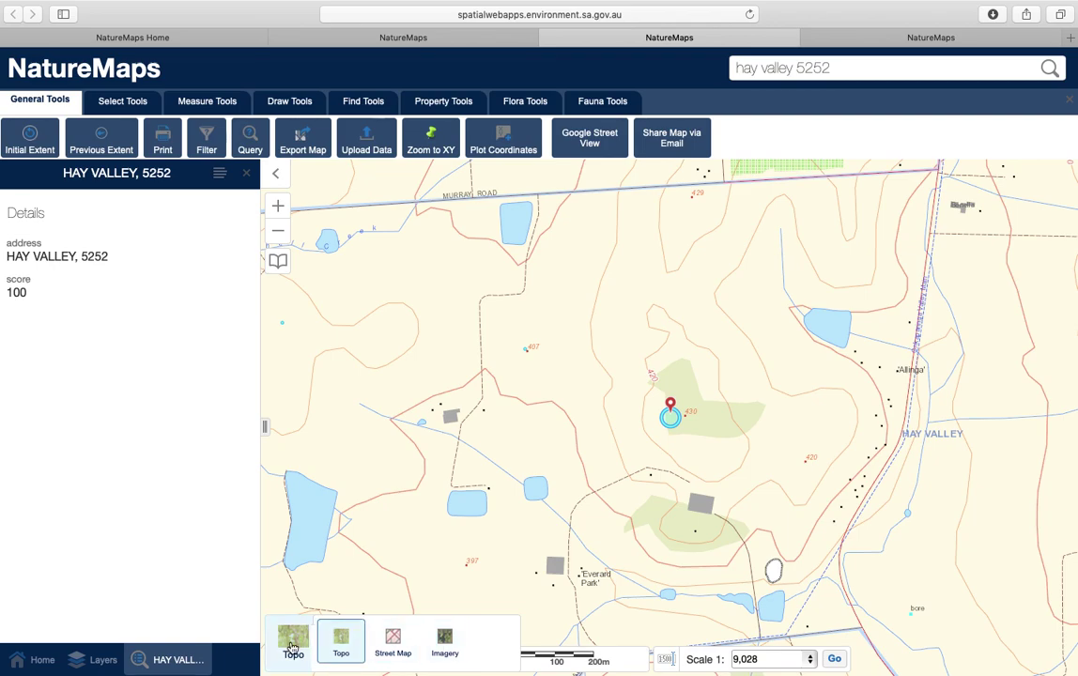
pyautogui.click(445, 642)
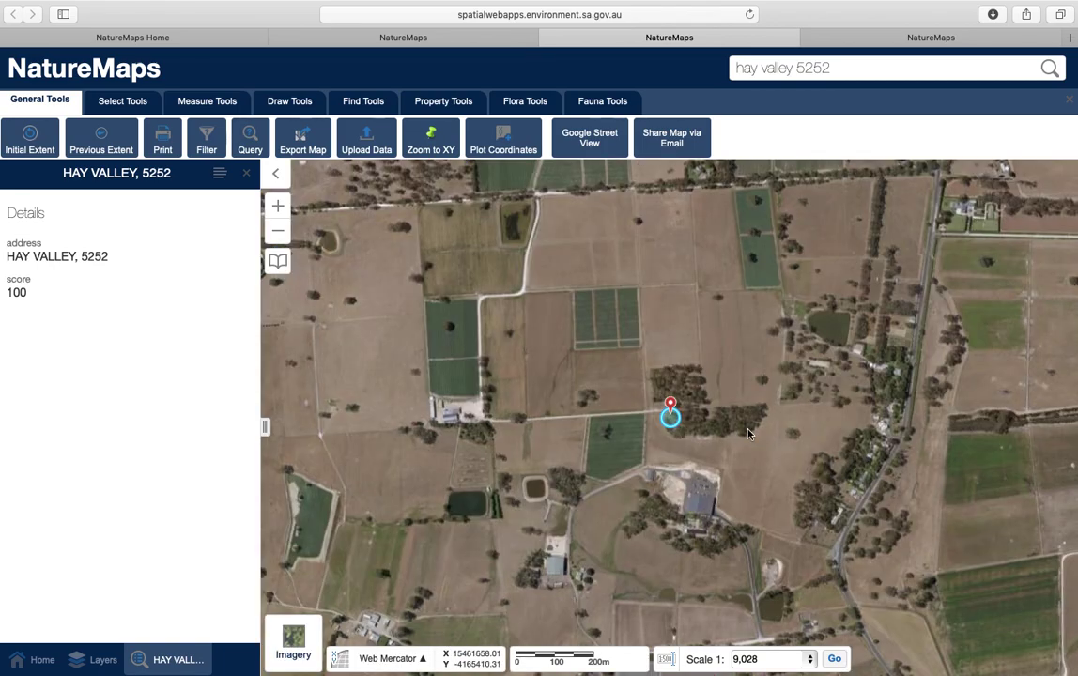
pyautogui.moveTo(903, 216); pyautogui.dragTo(682, 569)
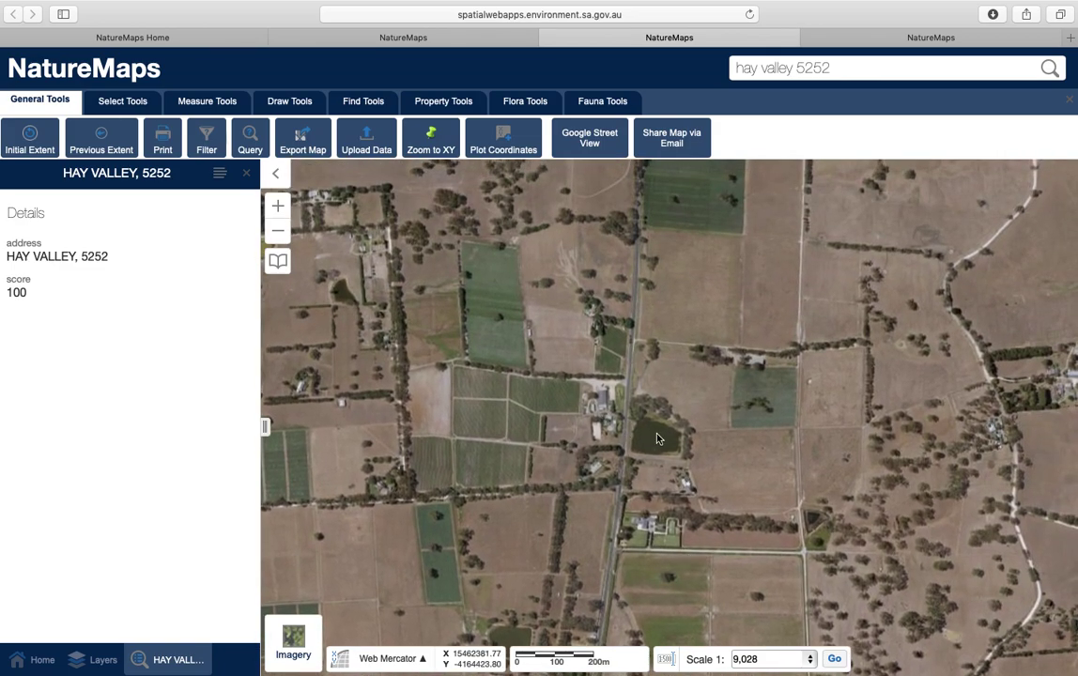
pyautogui.moveTo(845, 283); pyautogui.dragTo(690, 394)
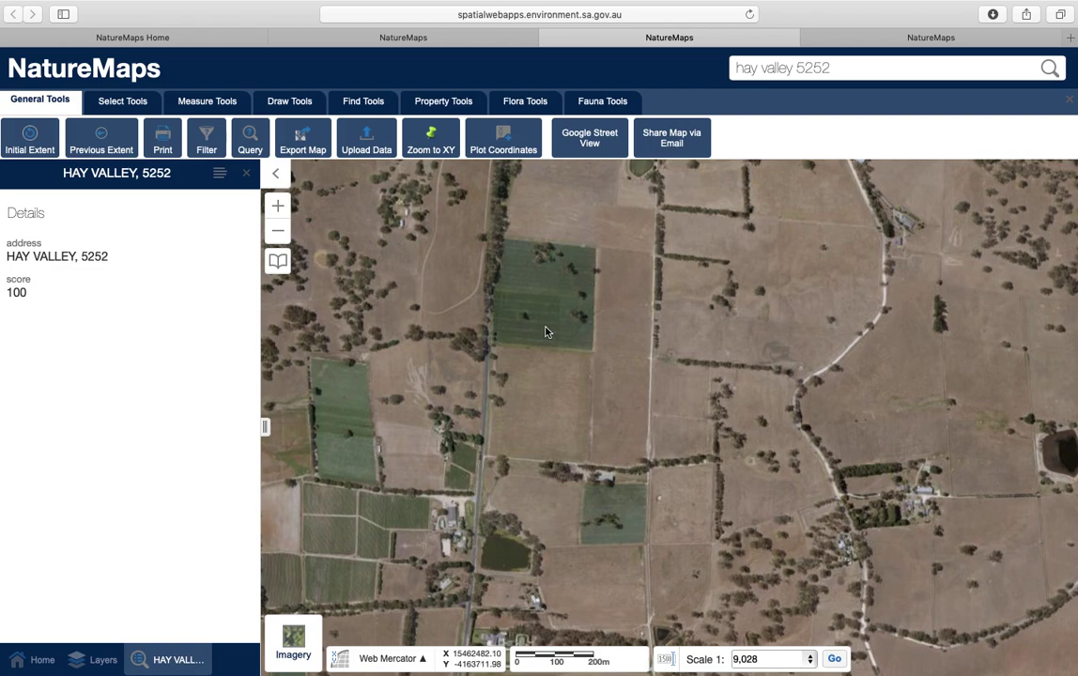
pyautogui.moveTo(711, 251); pyautogui.dragTo(705, 345)
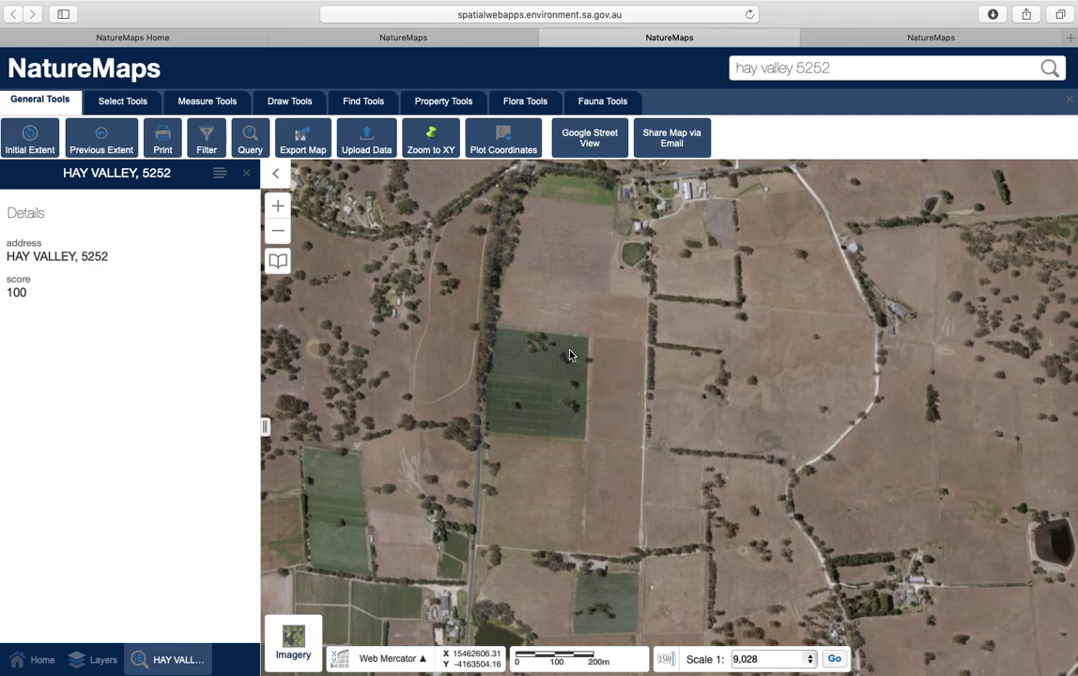
pyautogui.click(279, 233)
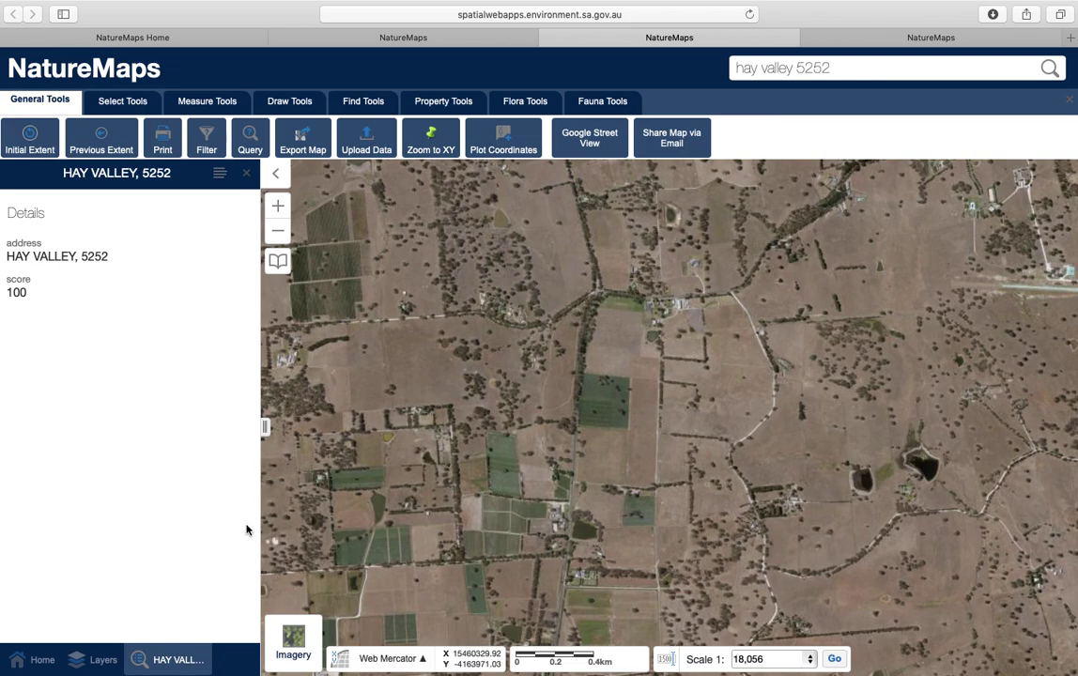
# Enable the Contours and Topographic Overlay layers, fade the contours slightly, and restore the Topo basemap
pyautogui.click(94, 661)
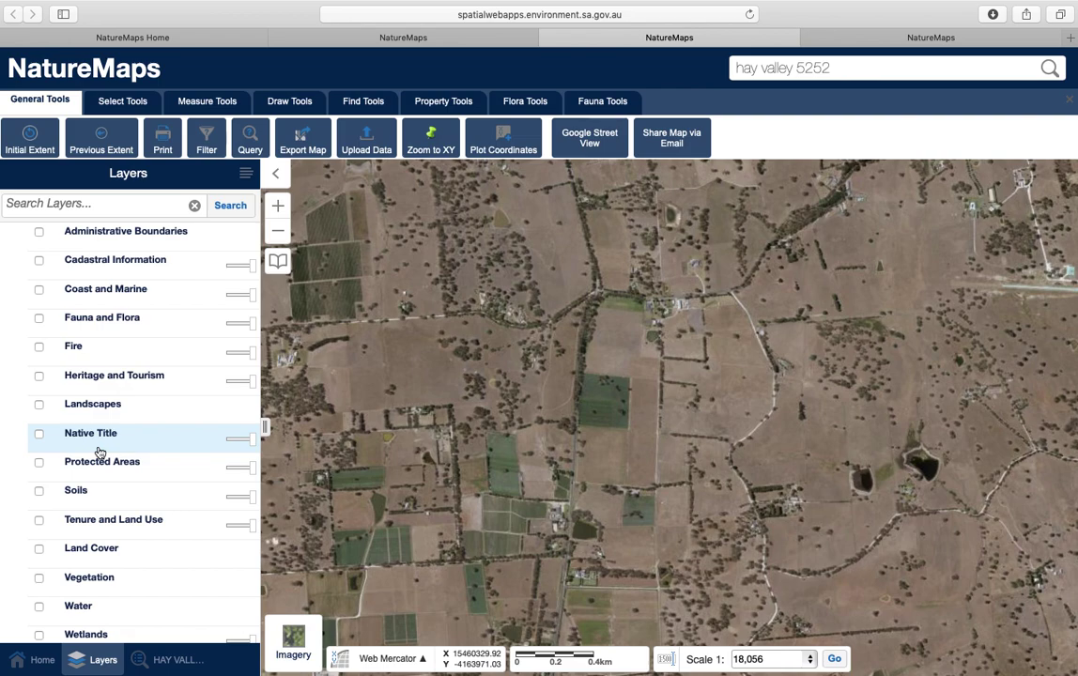
pyautogui.scroll(-3, 104, 451)
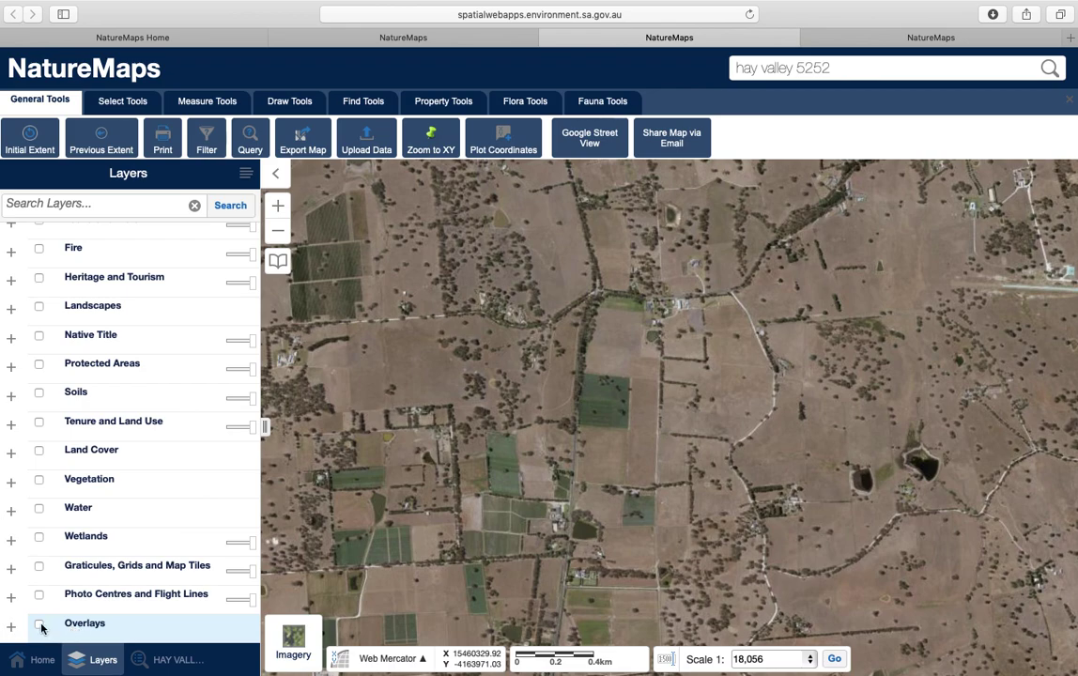
pyautogui.click(40, 625)
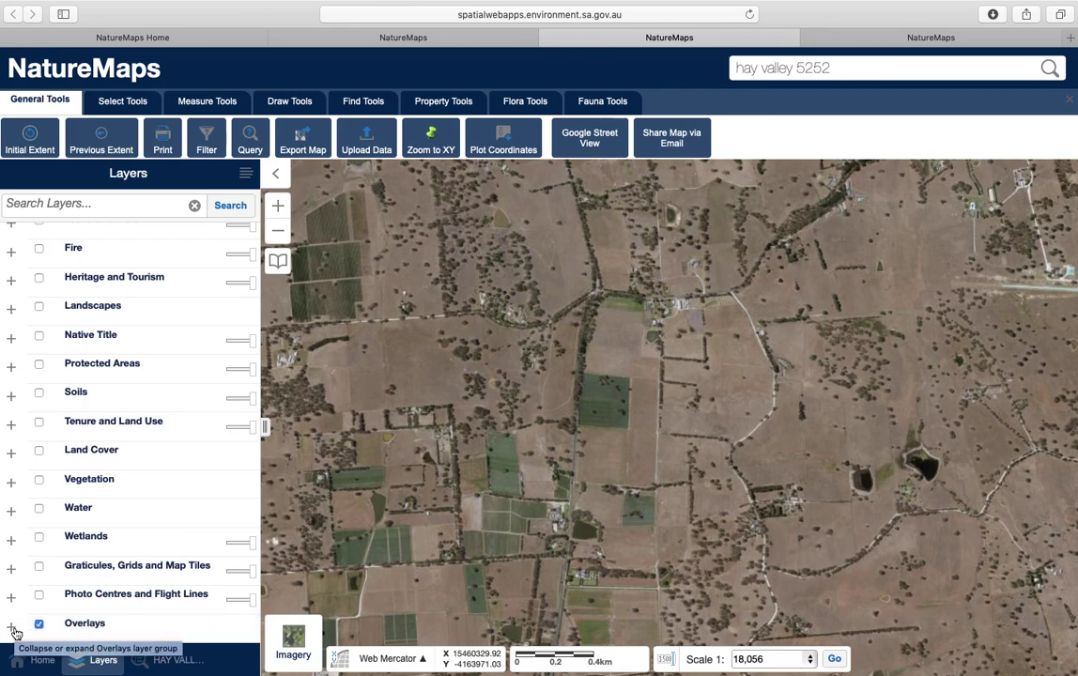
pyautogui.click(12, 629)
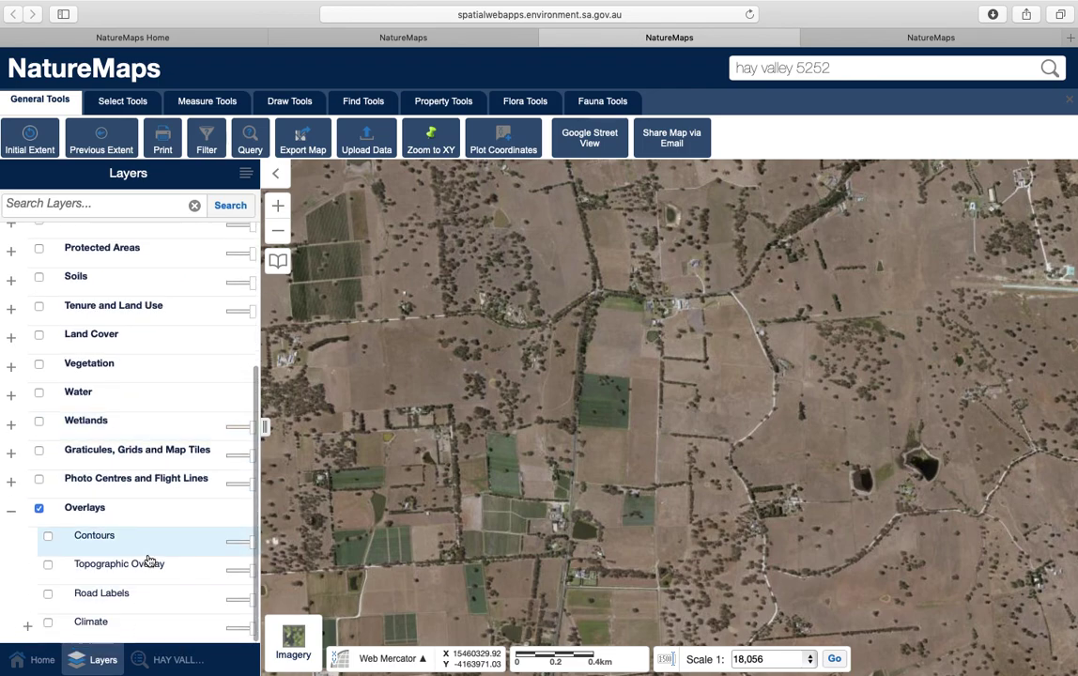
pyautogui.click(48, 537)
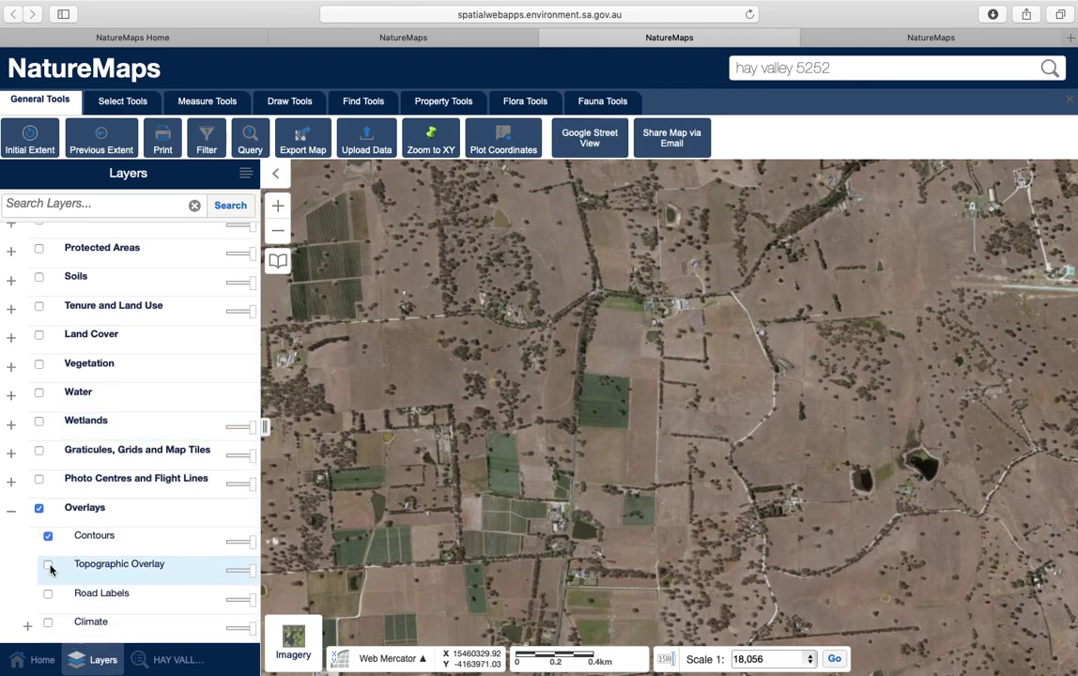
pyautogui.click(48, 565)
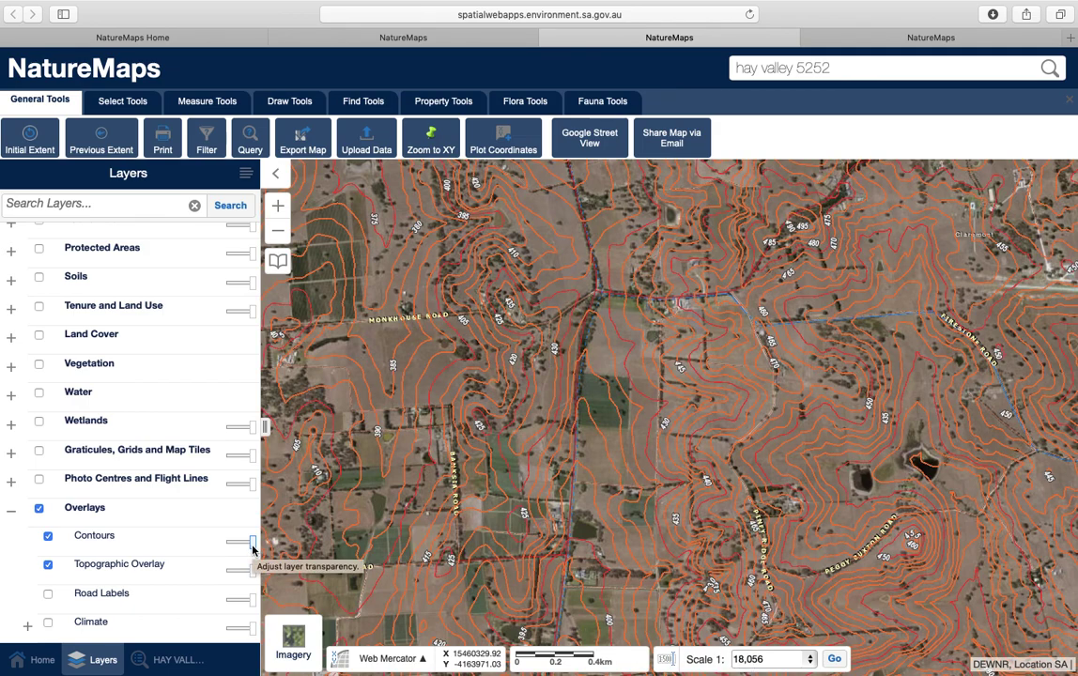
pyautogui.moveTo(251, 547); pyautogui.dragTo(244, 551)
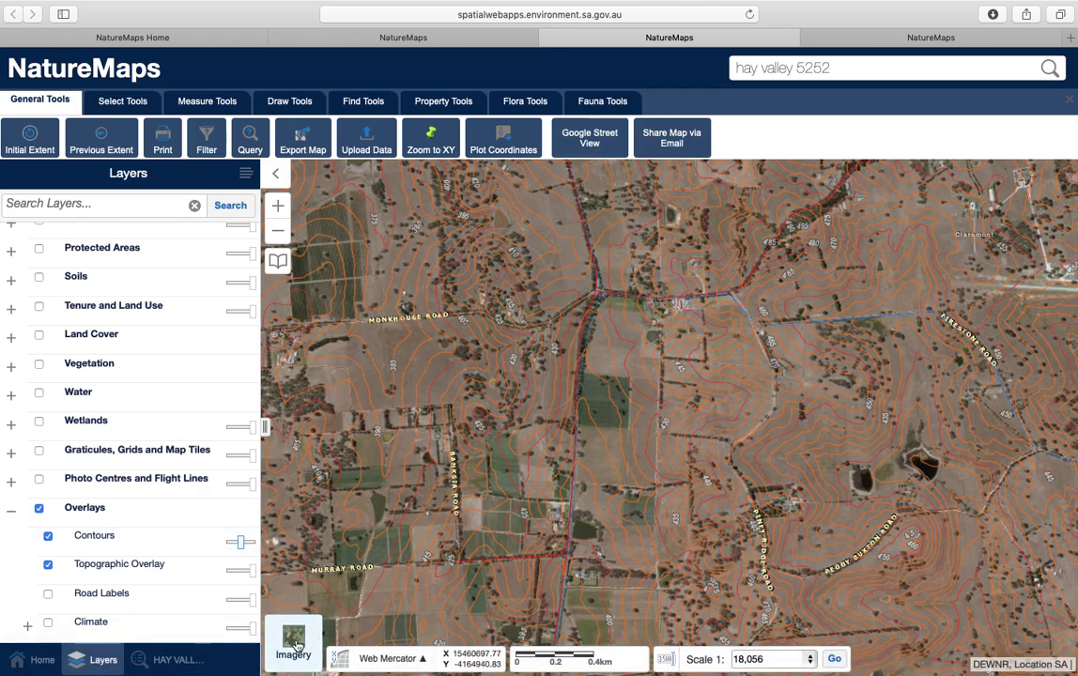
pyautogui.click(296, 647)
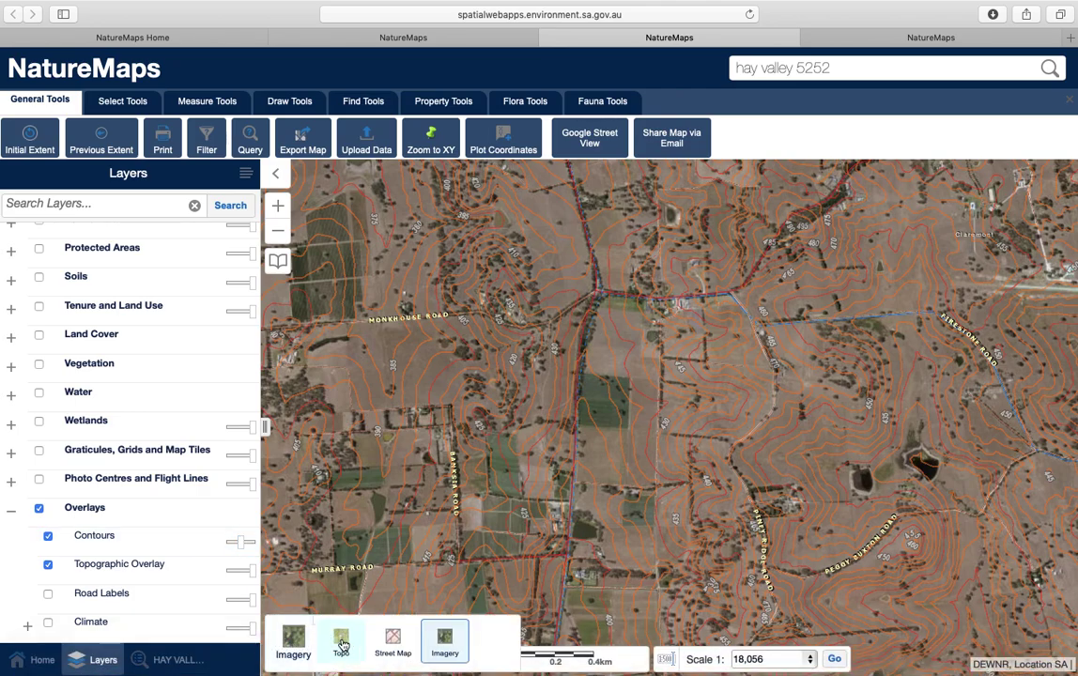
pyautogui.click(342, 644)
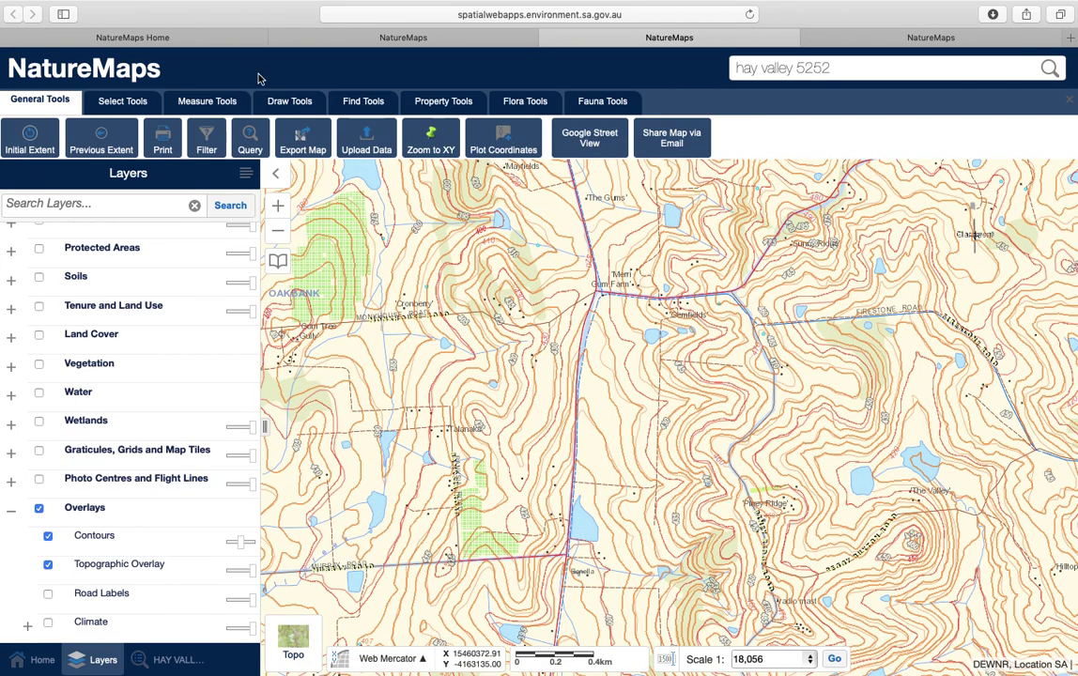
# Choose the rectangle tool with a custom style: 5 px width, solid line and solid fill
pyautogui.click(297, 105)
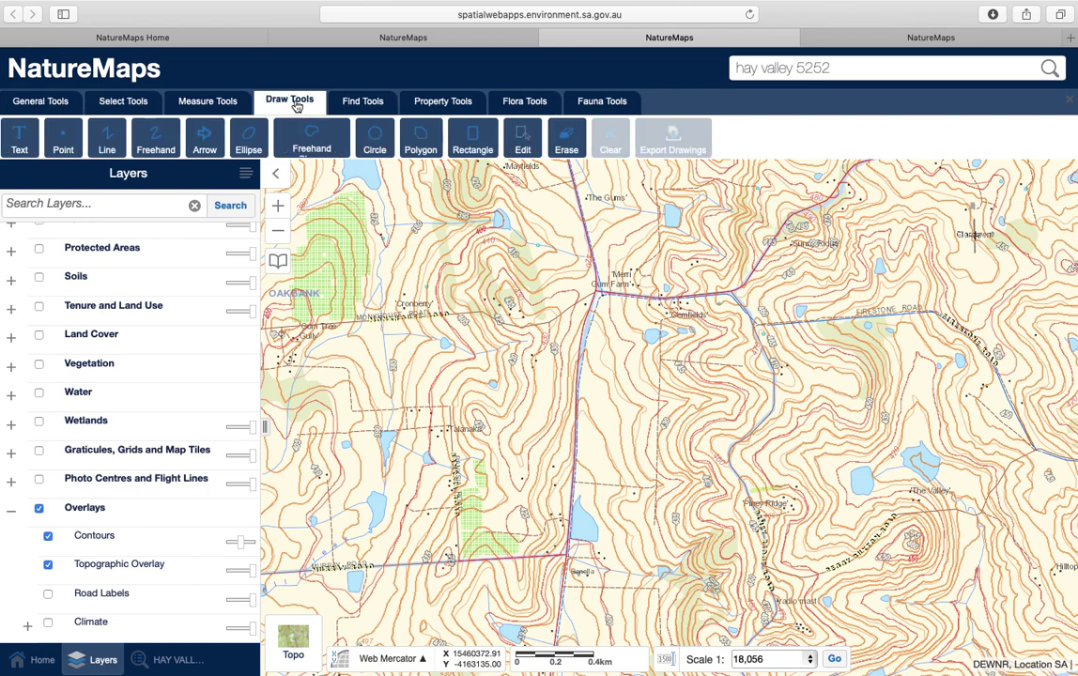
pyautogui.click(474, 143)
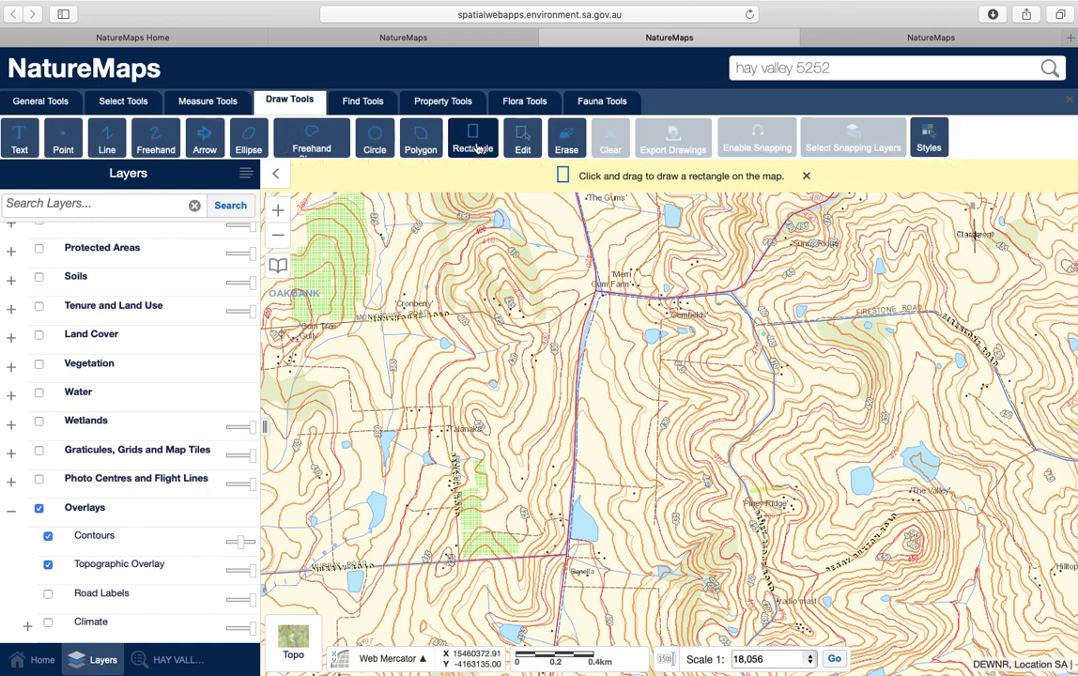
pyautogui.click(927, 139)
pyautogui.click(156, 231)
pyautogui.click(157, 247)
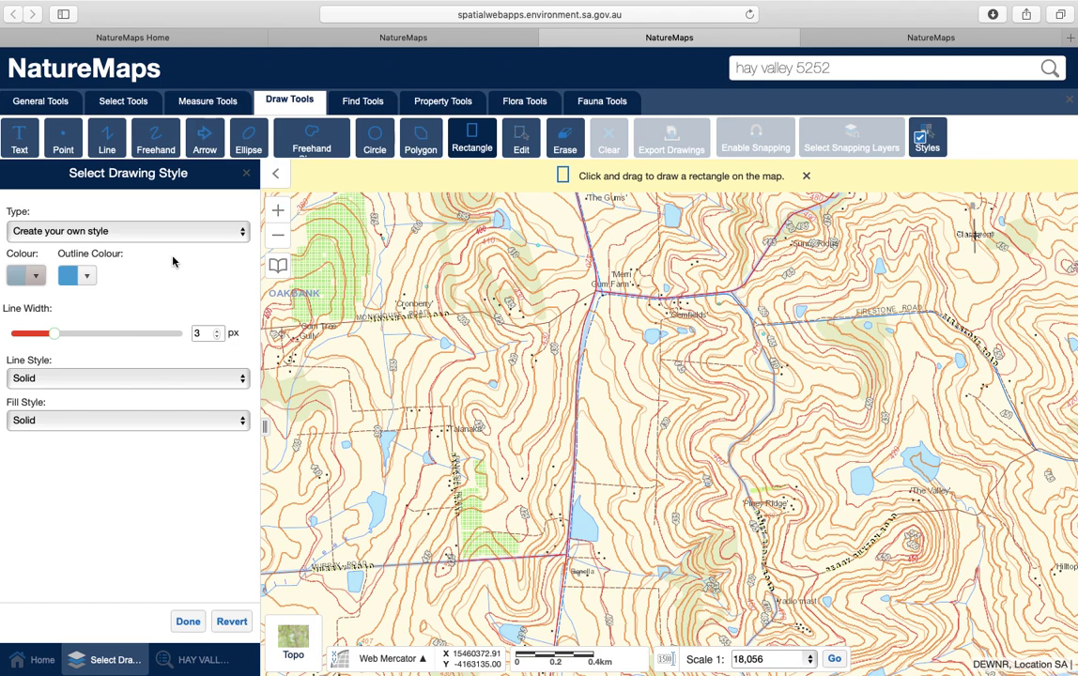
pyautogui.click(100, 335)
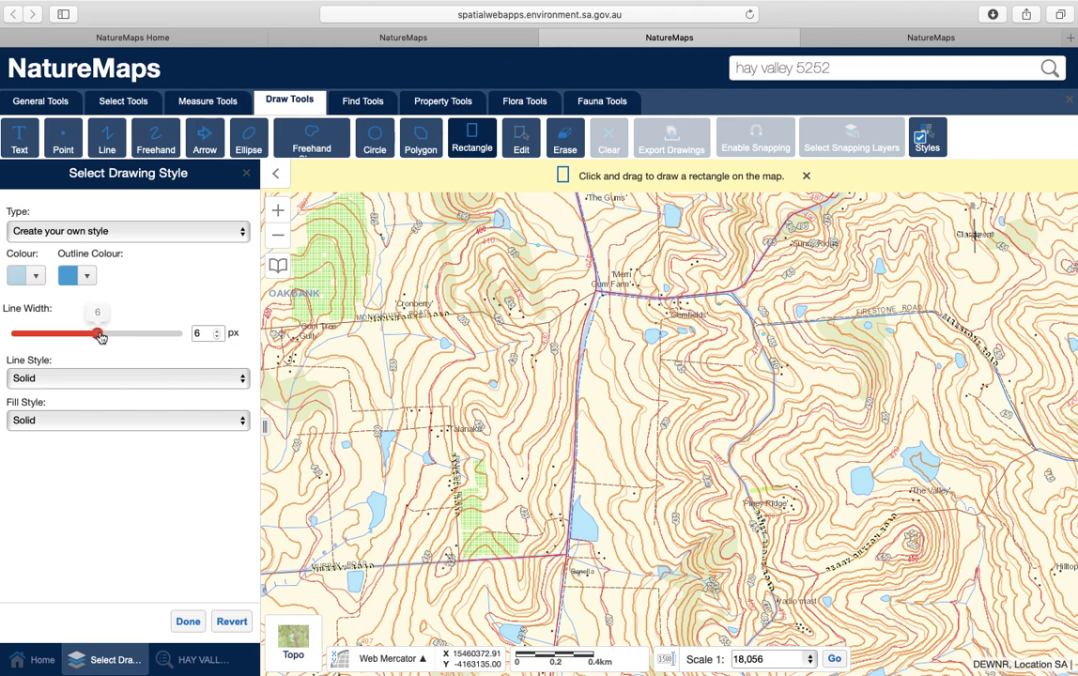
pyautogui.moveTo(100, 335); pyautogui.dragTo(85, 335)
pyautogui.click(110, 384)
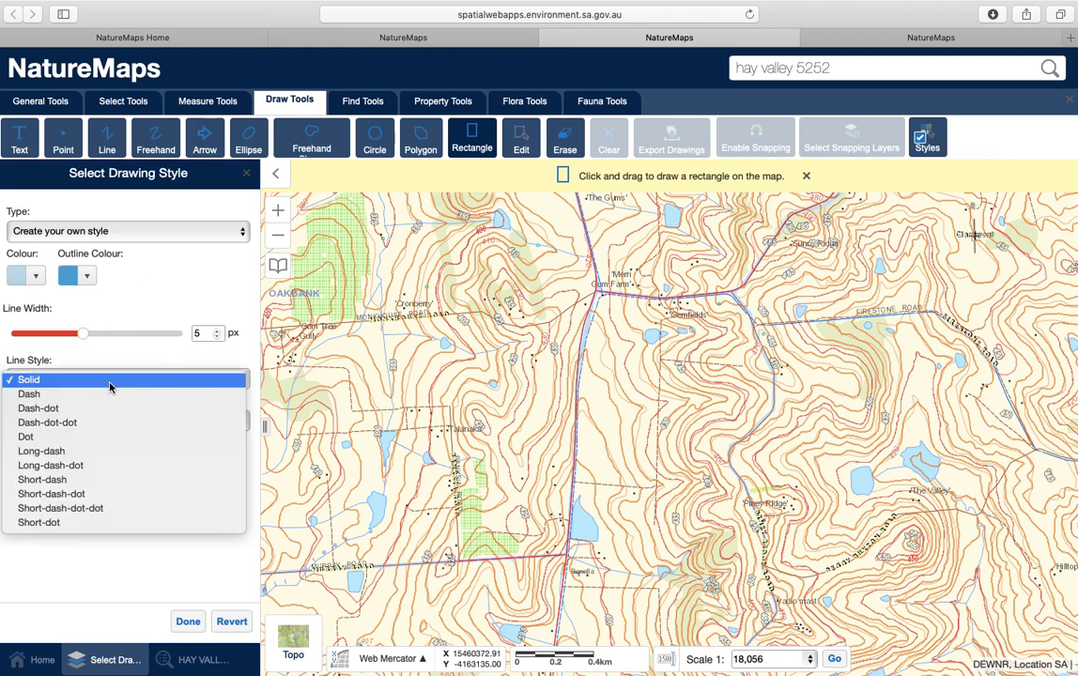
pyautogui.click(109, 384)
pyautogui.click(97, 423)
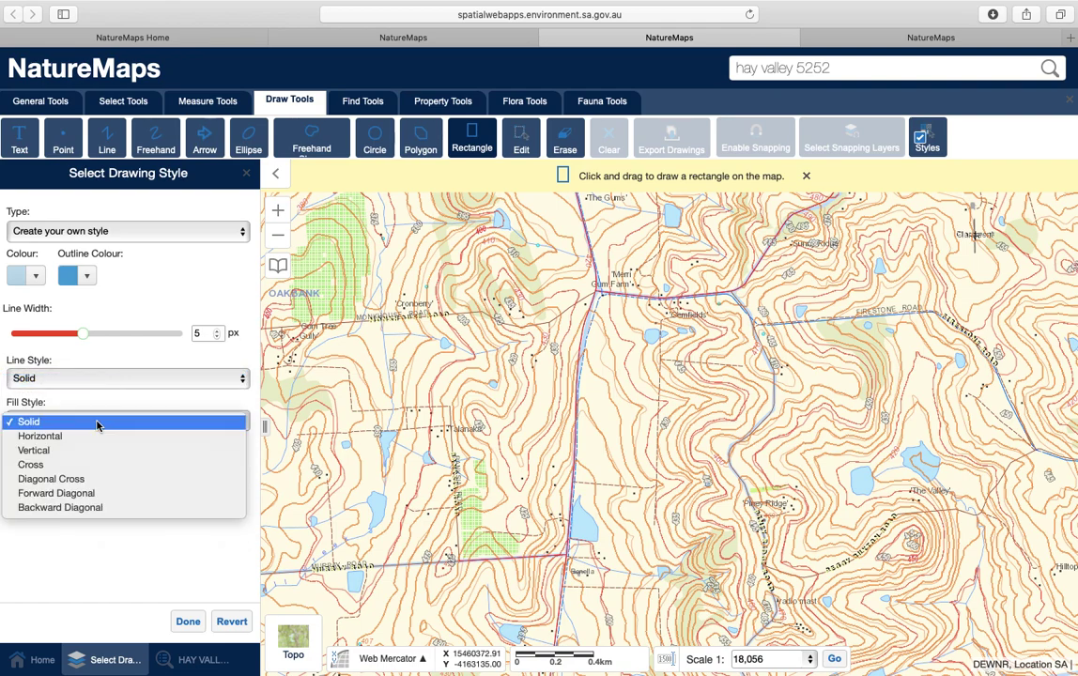
pyautogui.click(98, 424)
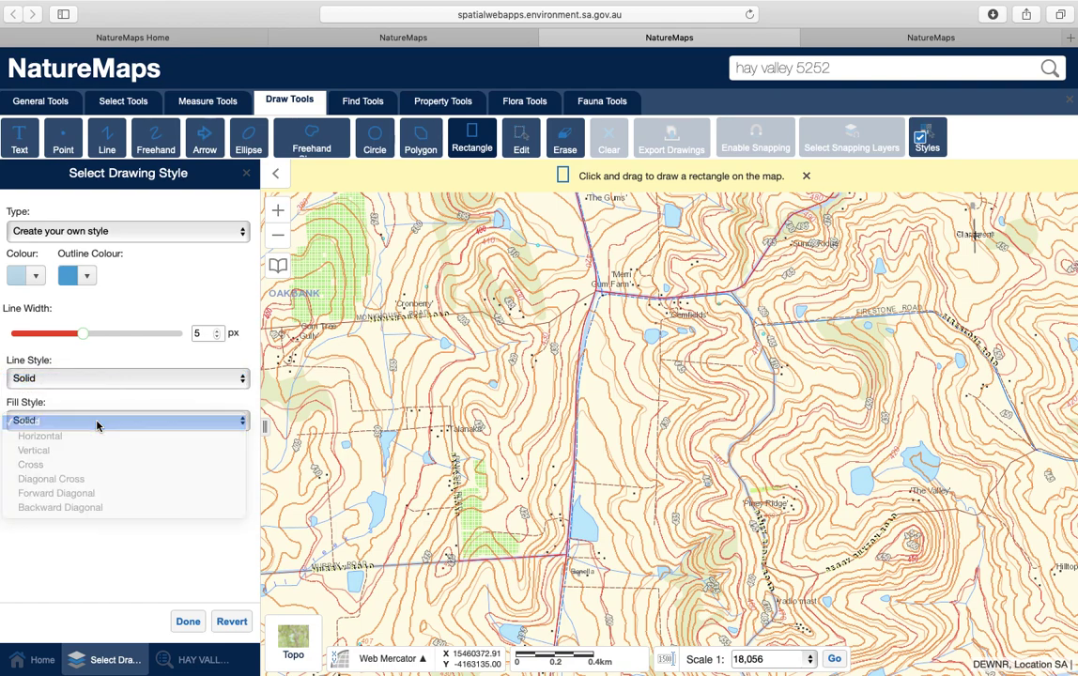
# Make the outline black and the fill nearly transparent, then draw the rectangle around the farm
pyautogui.click(88, 277)
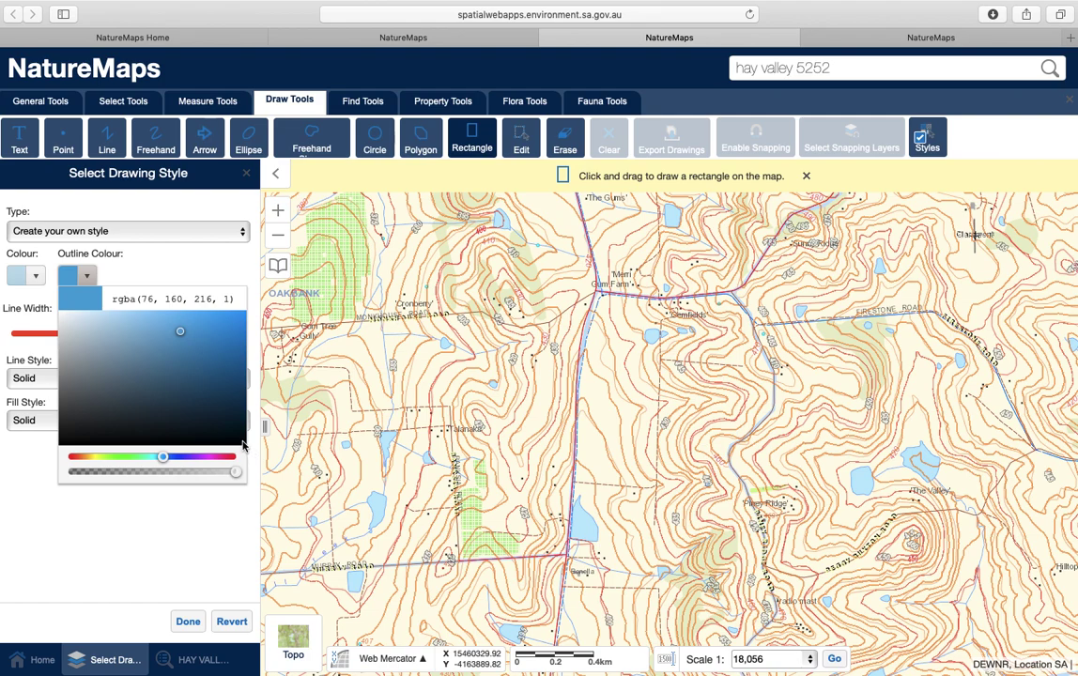
pyautogui.click(242, 445)
pyautogui.click(39, 278)
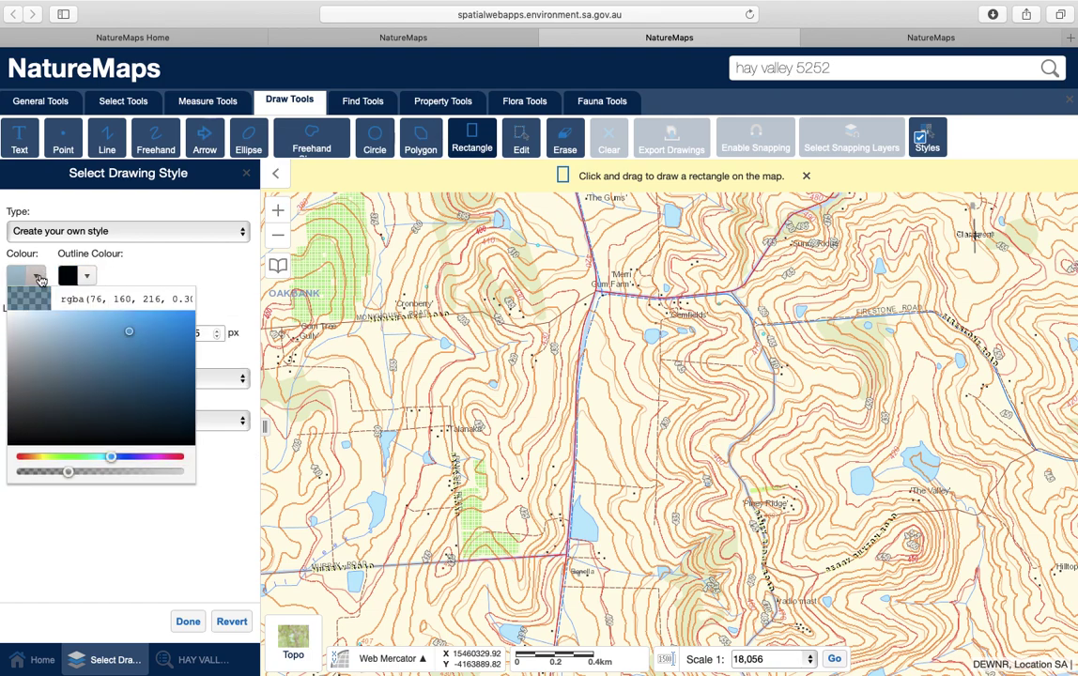
pyautogui.moveTo(66, 473); pyautogui.dragTo(19, 479)
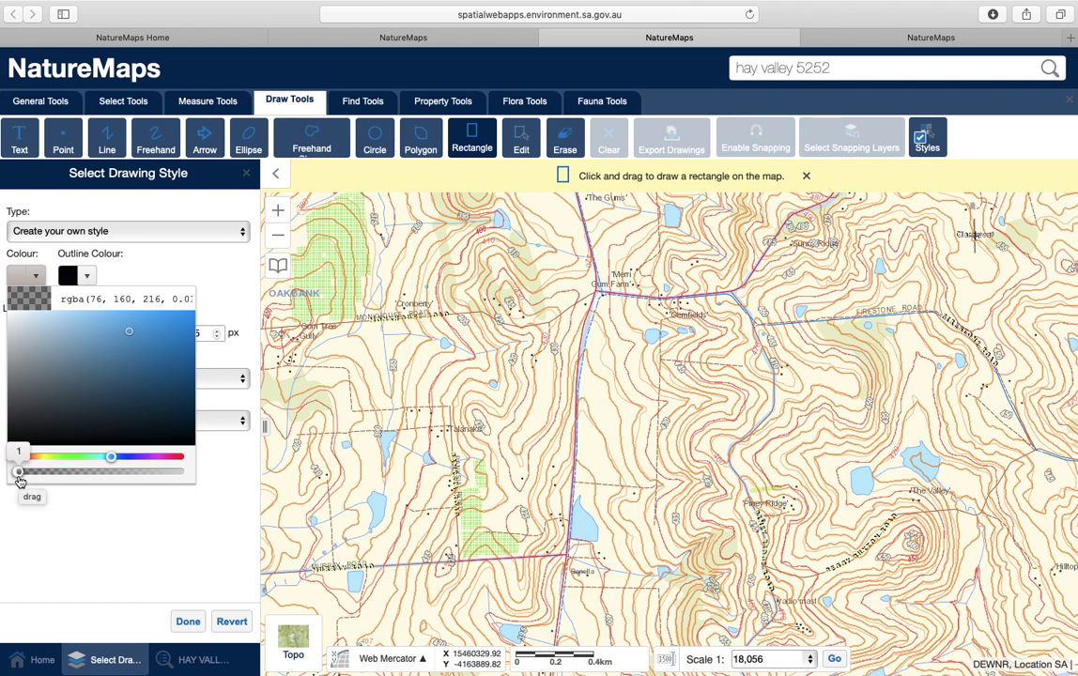
pyautogui.click(58, 523)
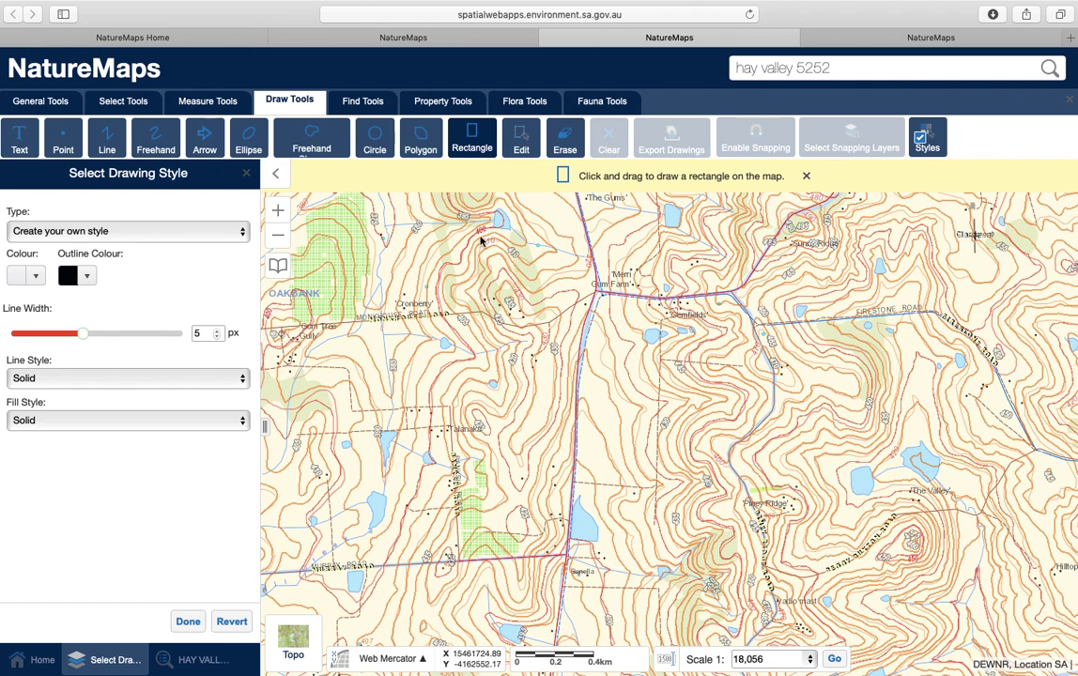
pyautogui.moveTo(480, 238)
pyautogui.mouseDown()
pyautogui.moveTo(650, 459)
pyautogui.moveTo(720, 602)
pyautogui.moveTo(715, 592)
pyautogui.moveTo(757, 616)
pyautogui.mouseUp()
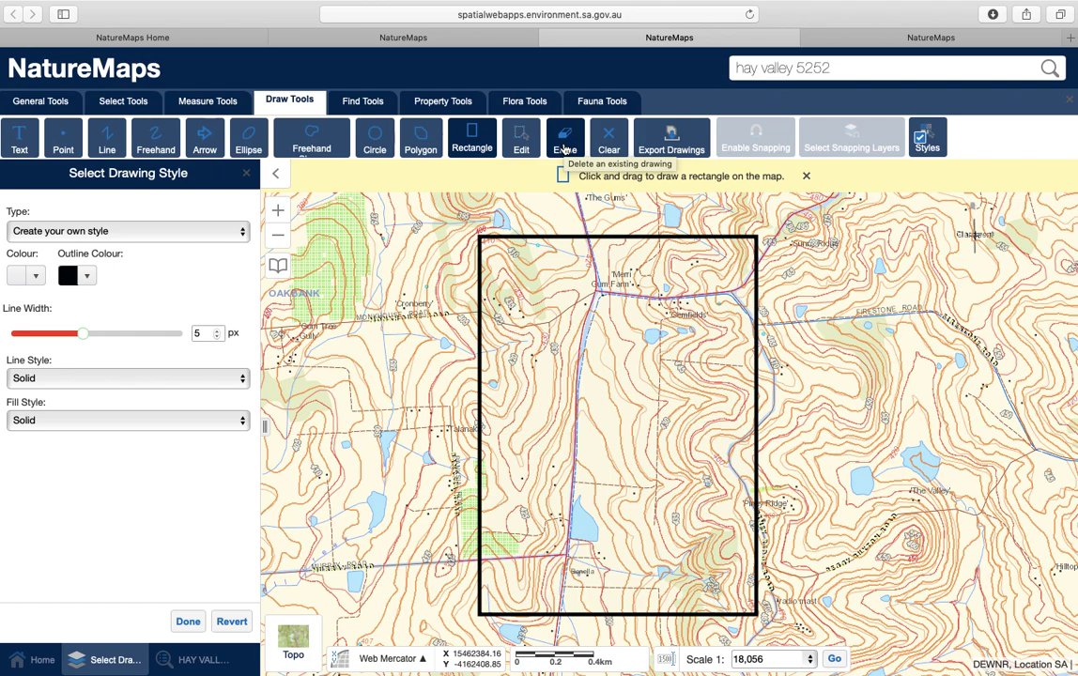
# Add the text label 'Eastbrook Farm - Nairne' inside the rectangle near its bottom edge
pyautogui.click(16, 141)
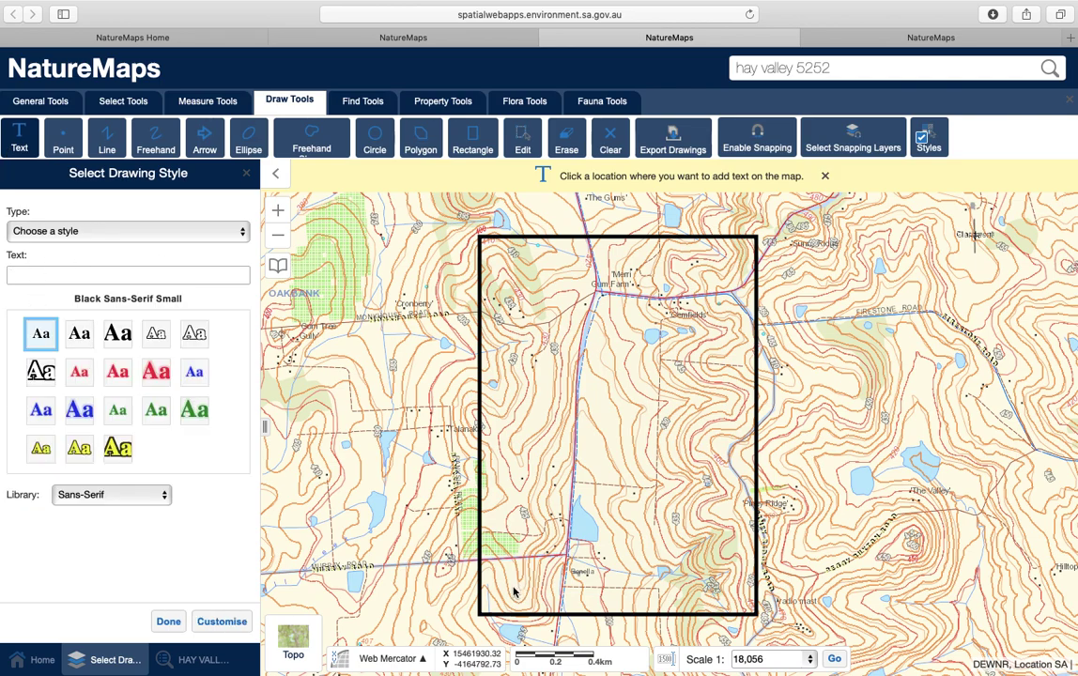
pyautogui.click(462, 533)
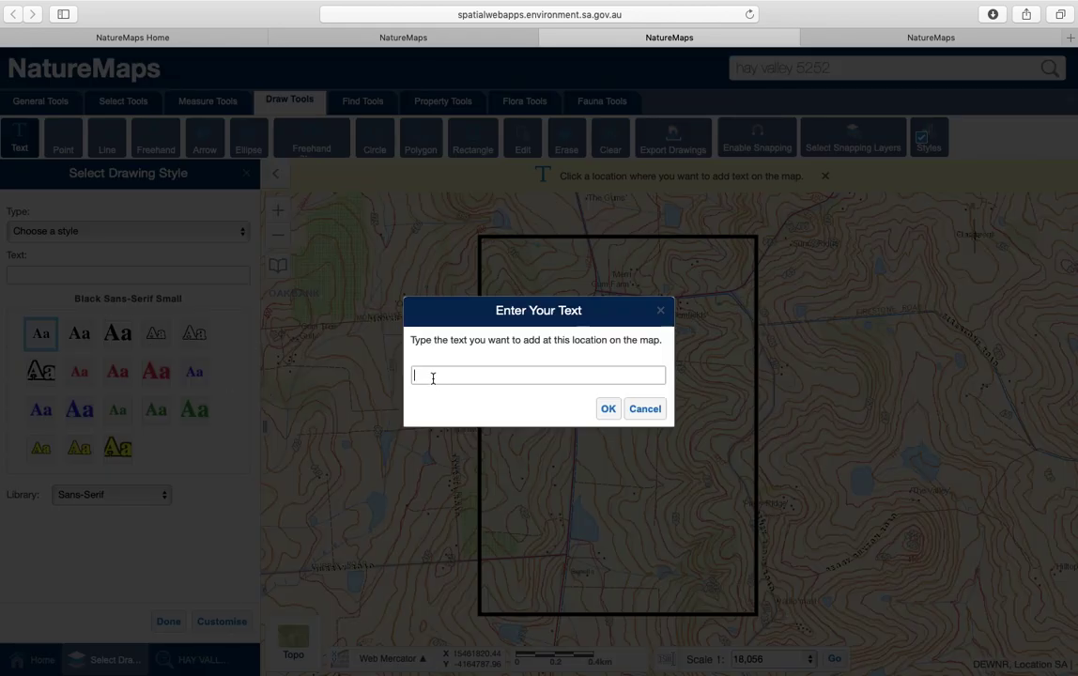
pyautogui.write('Eastbrook Farm - Nairne')
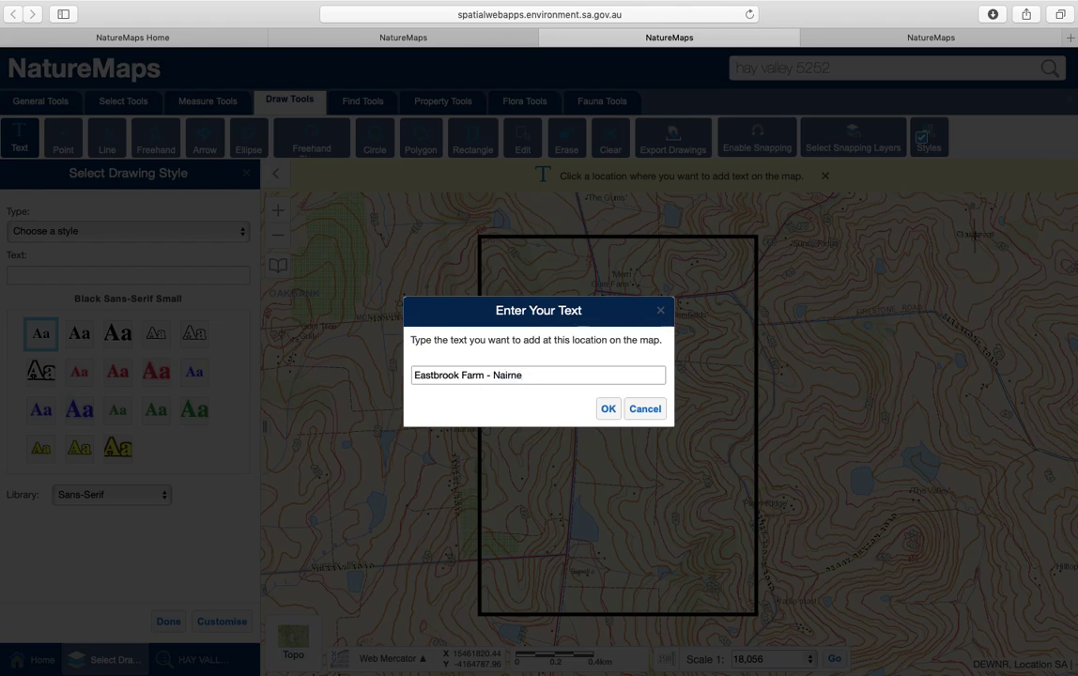
pyautogui.press('Return')
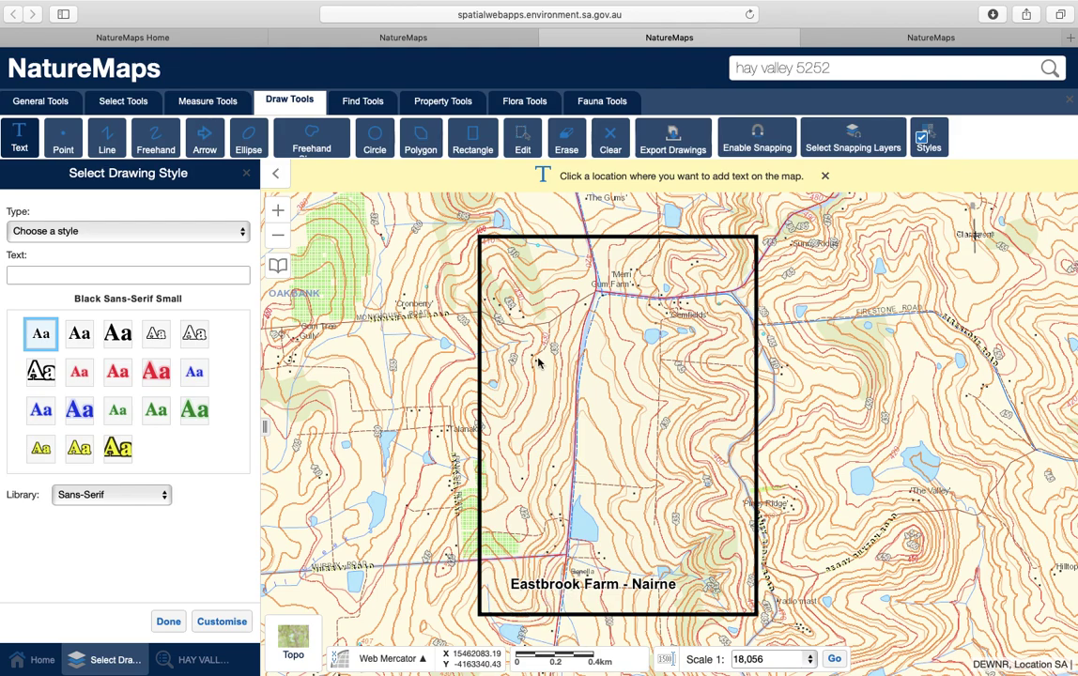
# Drag the Eastbrook Farm - Nairne label into the rectangle's bottom-left inside corner
pyautogui.click(522, 140)
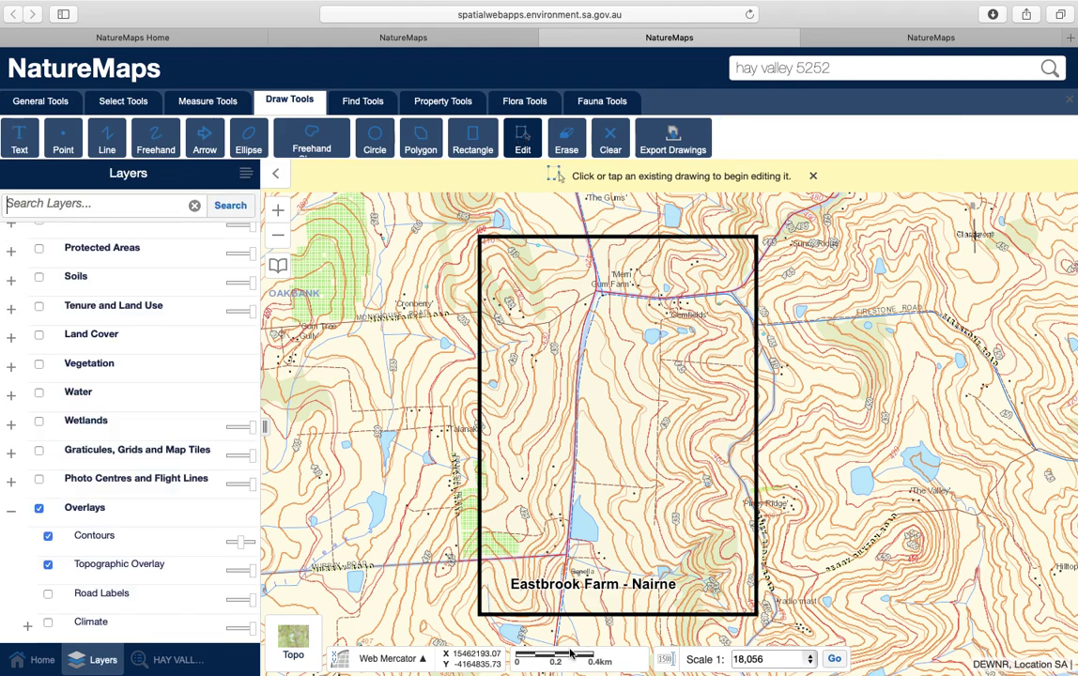
pyautogui.click(559, 589)
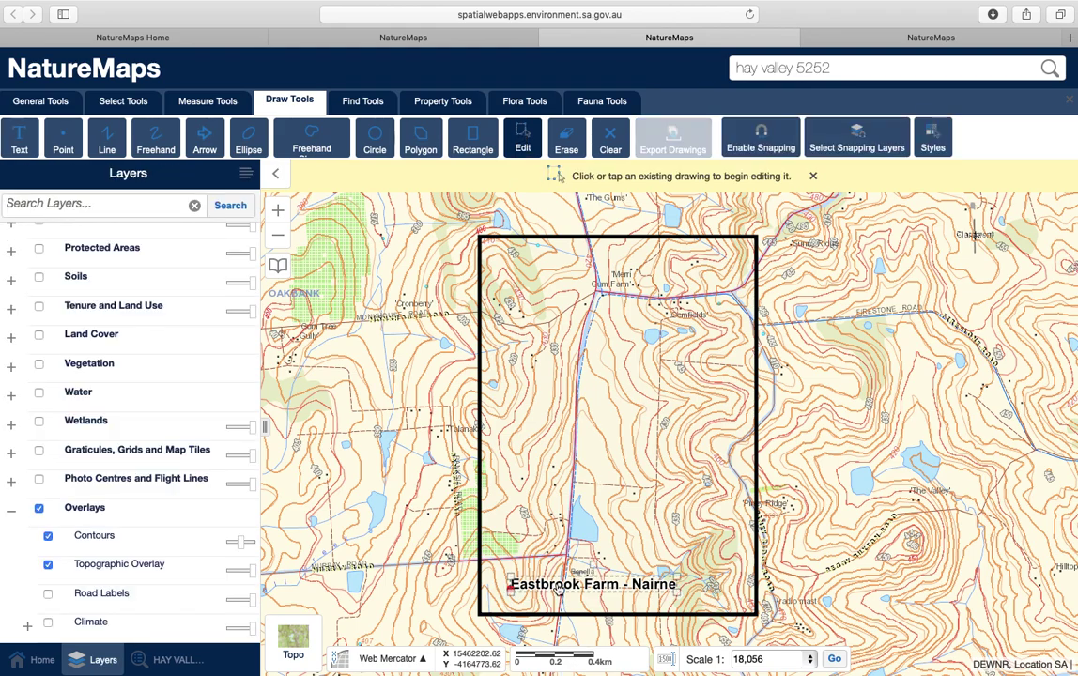
pyautogui.moveTo(559, 586); pyautogui.dragTo(535, 605)
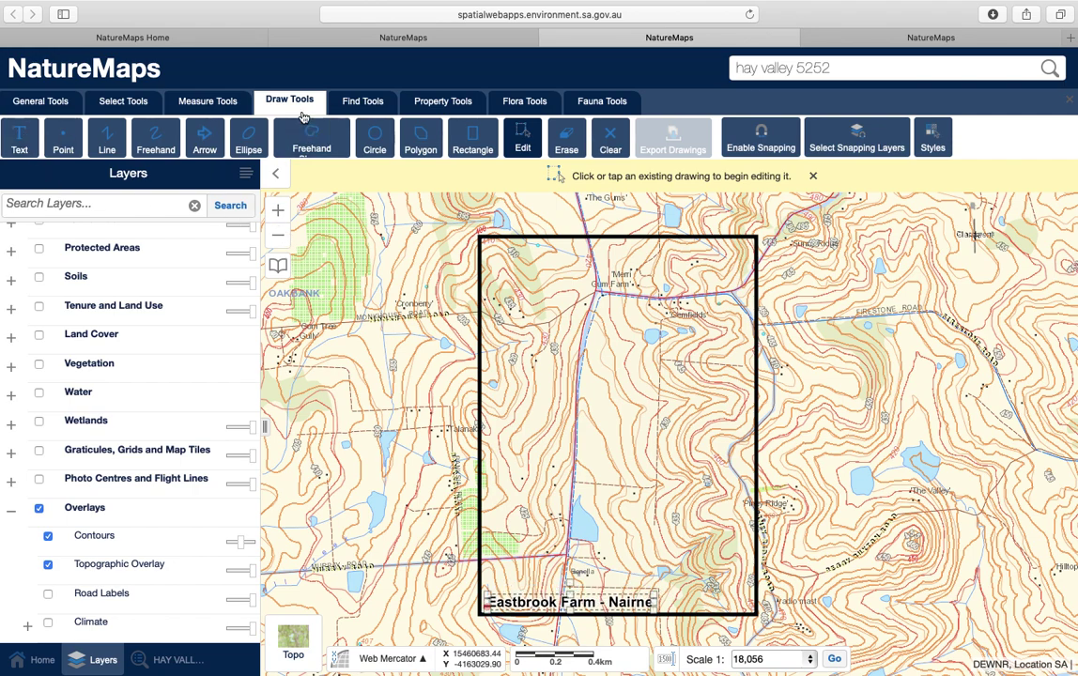
pyautogui.click(40, 101)
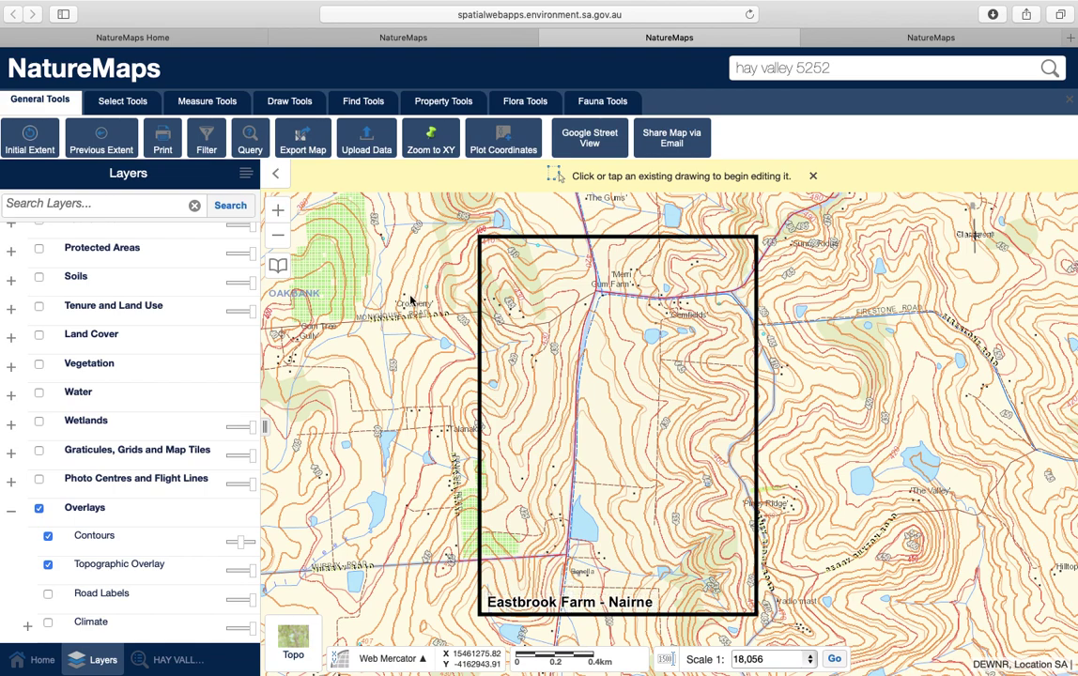
# Export the map as a JPEG with georeference data included and download the image
pyautogui.click(302, 143)
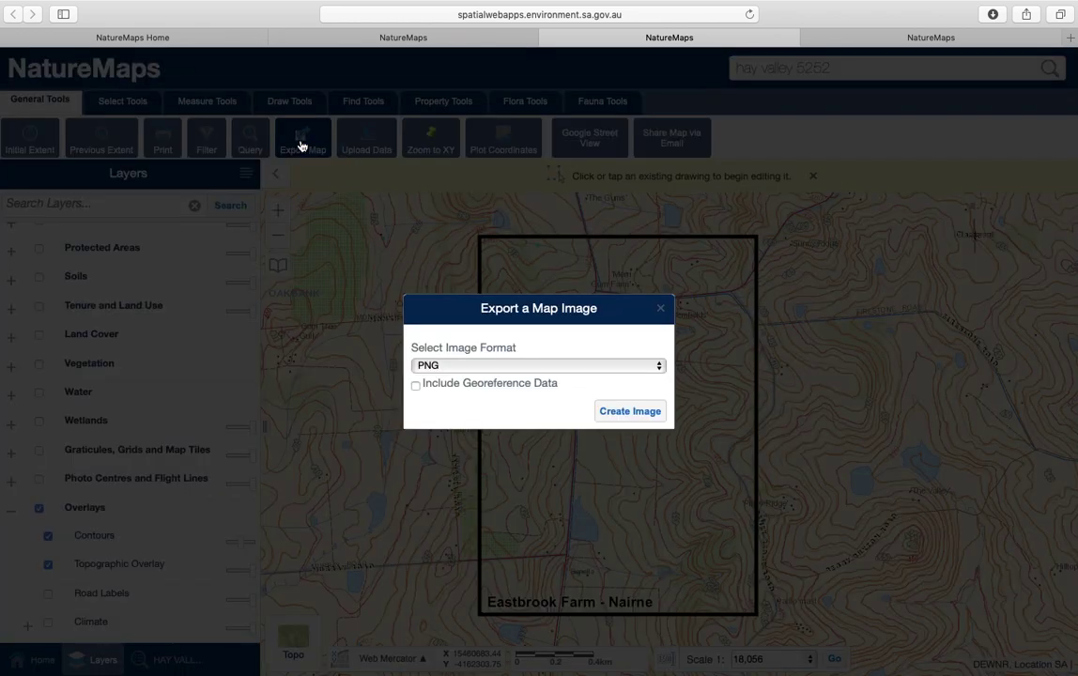
pyautogui.click(492, 366)
pyautogui.click(489, 355)
pyautogui.click(416, 386)
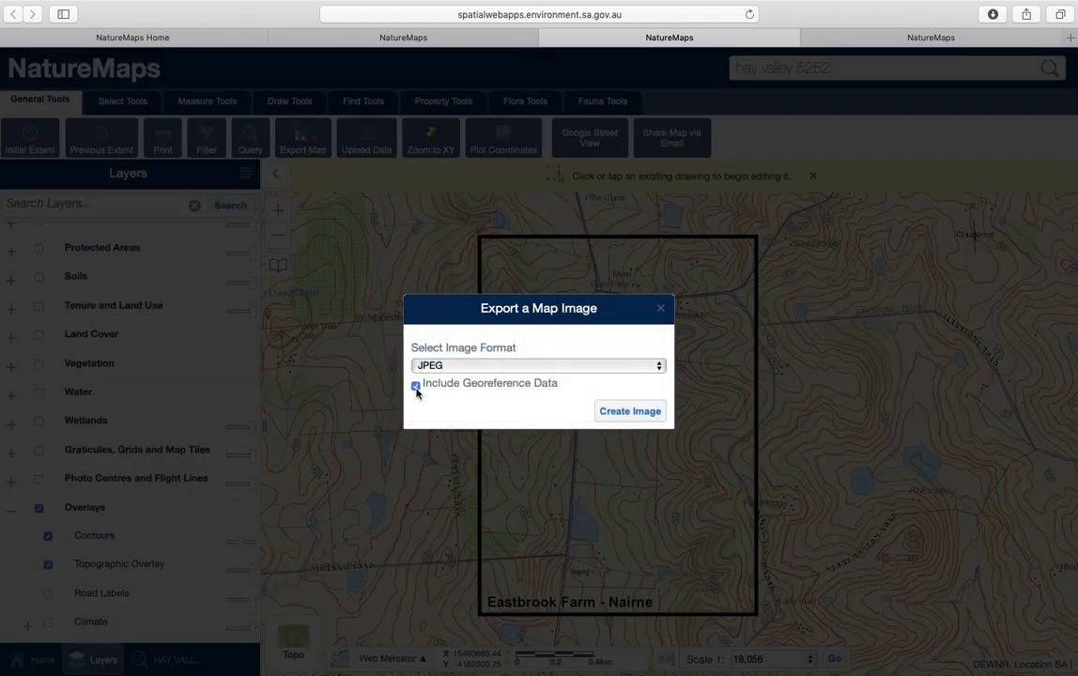
pyautogui.click(630, 413)
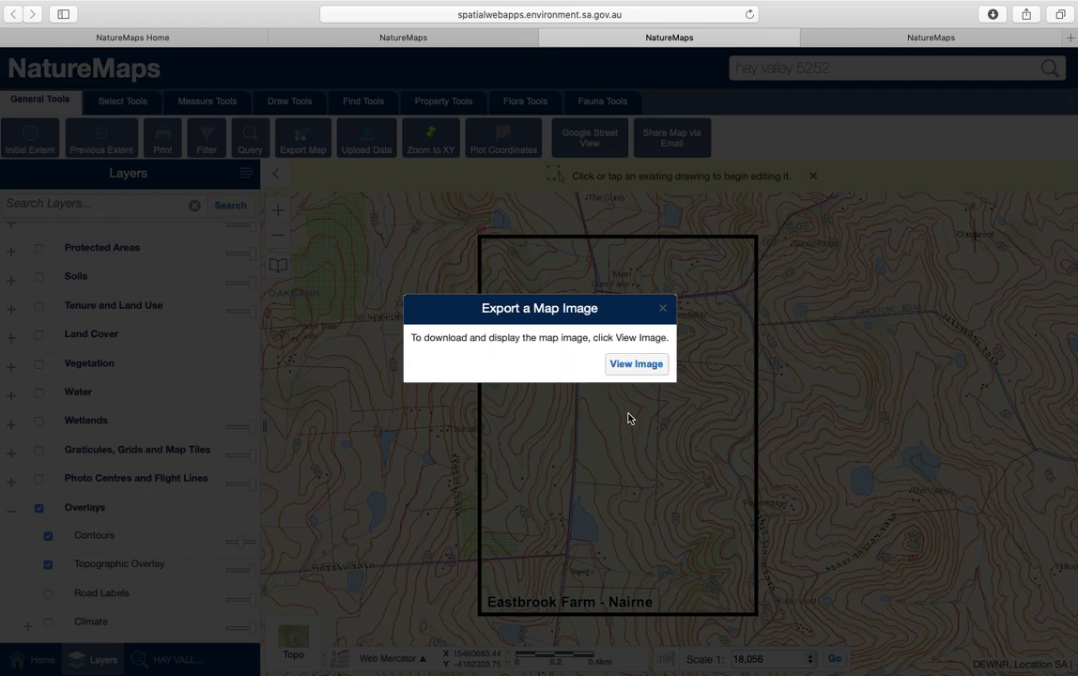
pyautogui.click(631, 365)
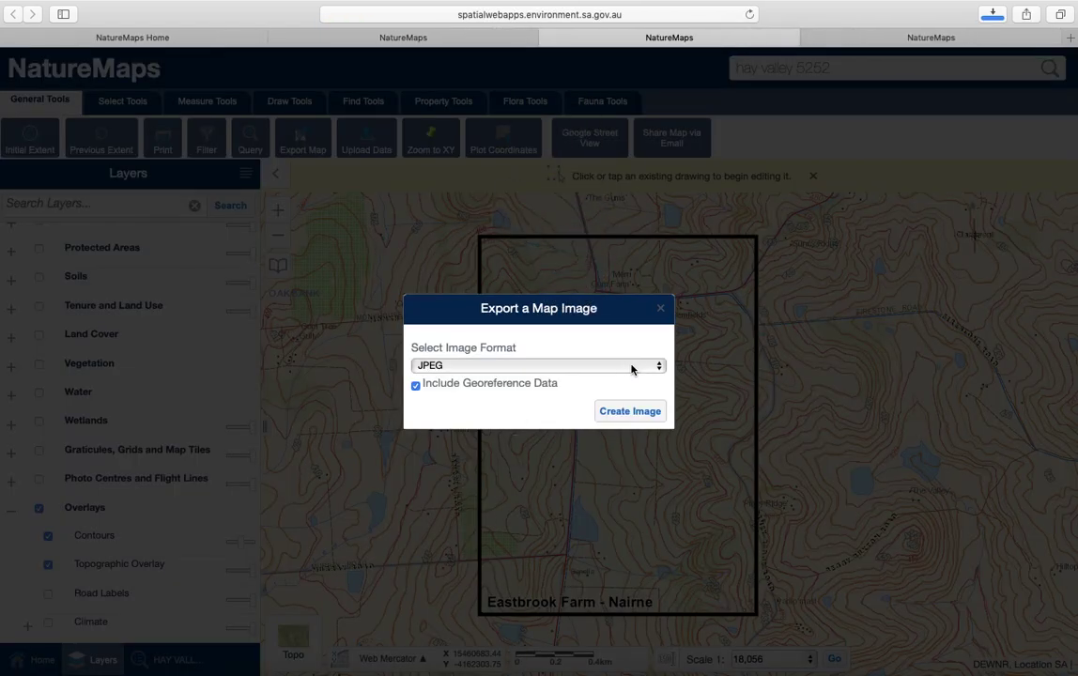
# Open the Export-3 download folder and take Safari out of full screen to reveal the desktop
pyautogui.moveTo(513, 670)
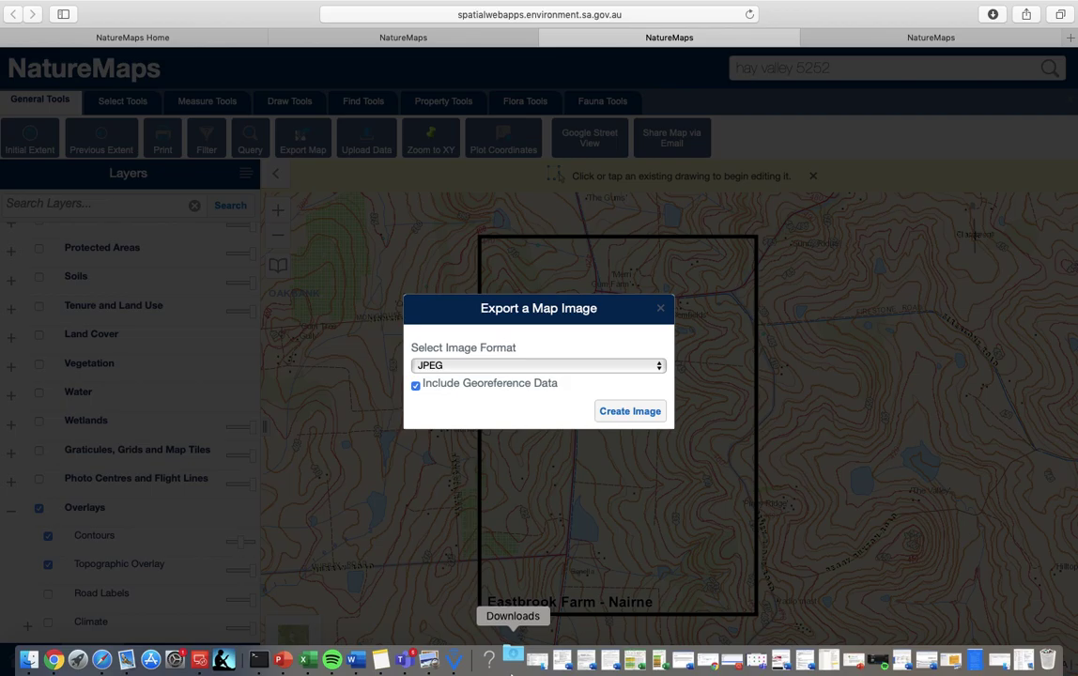
pyautogui.click(513, 661)
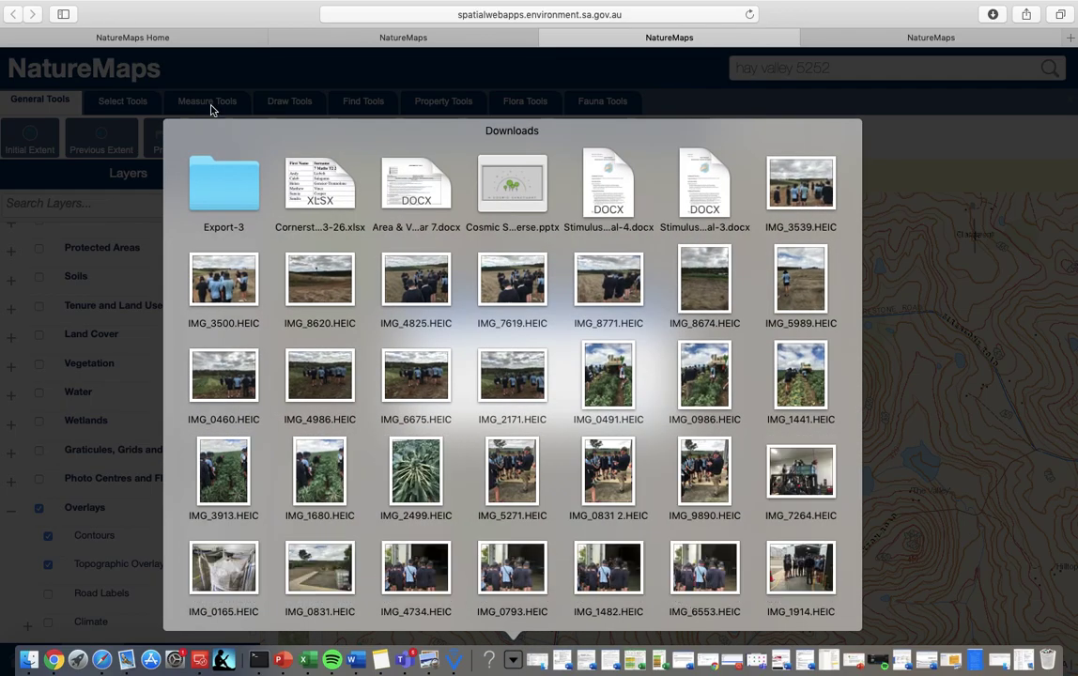
pyautogui.click(223, 188)
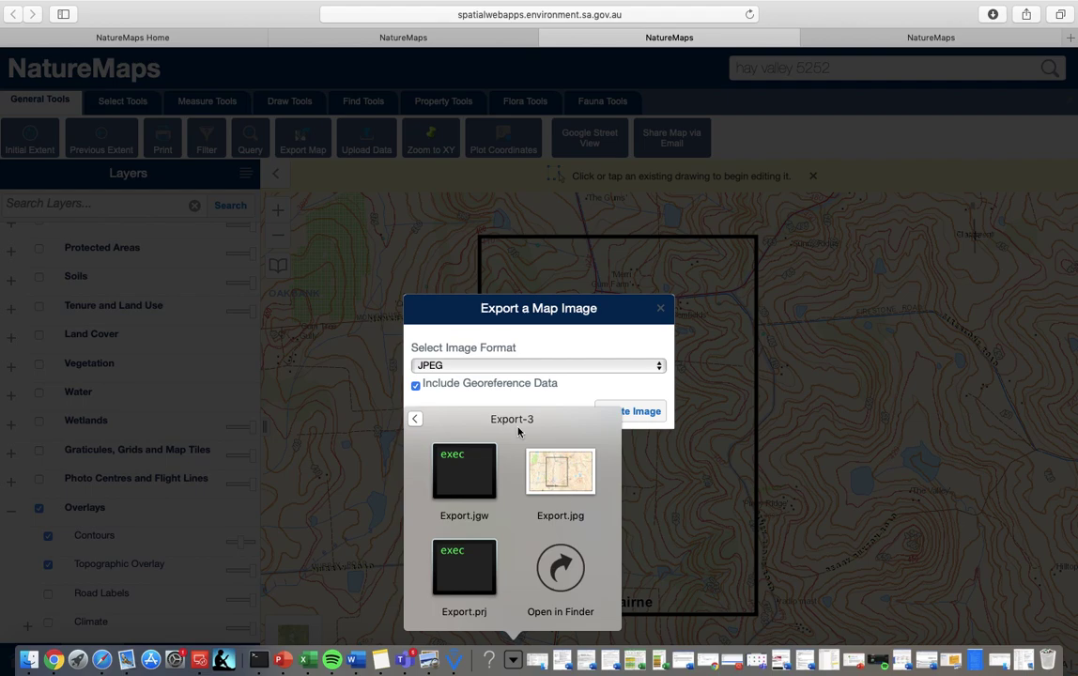
pyautogui.click(40, 31)
pyautogui.click(41, 31)
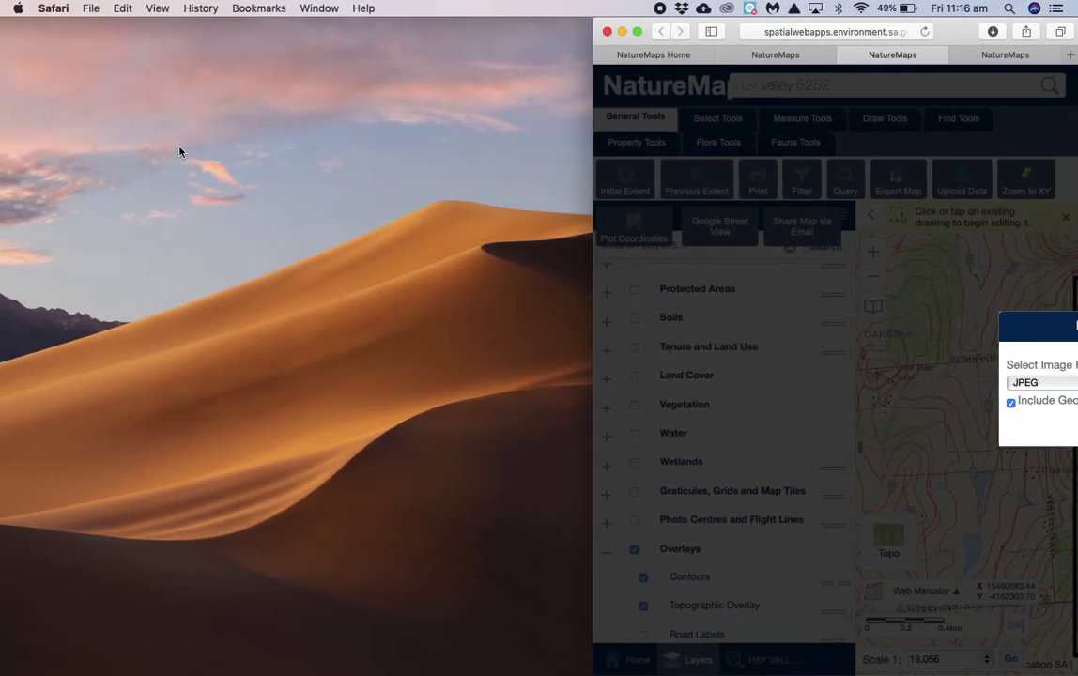
# Copy Export.jpg from the Export-3 folder onto the desktop, then restore Safari's full screen
pyautogui.click(513, 660)
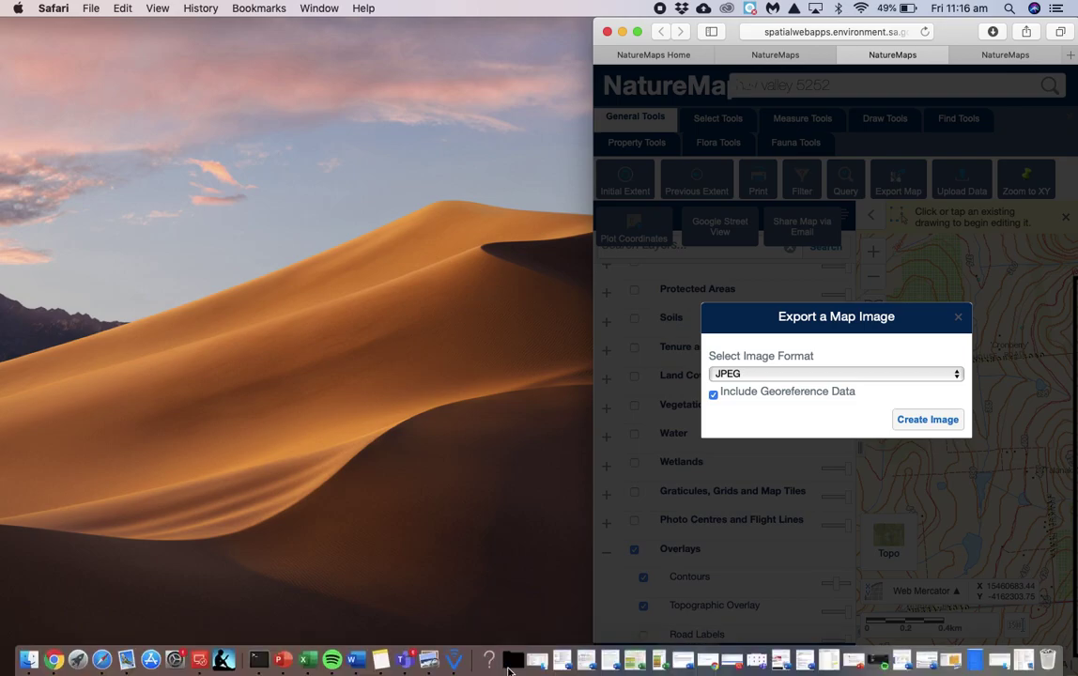
pyautogui.click(223, 157)
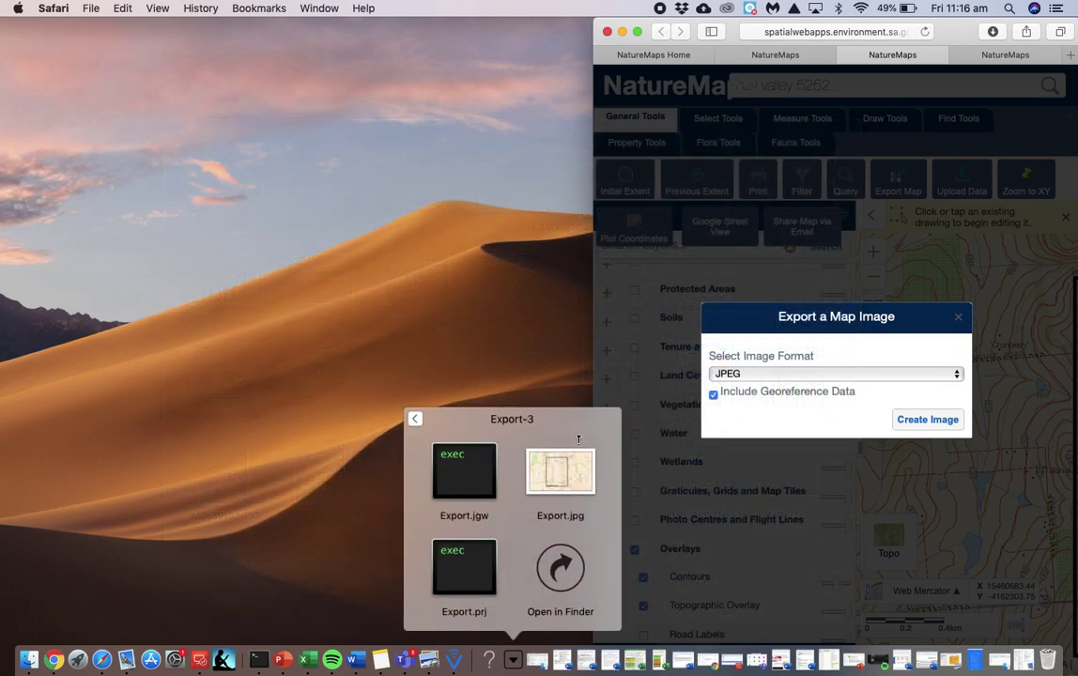
pyautogui.moveTo(560, 470); pyautogui.dragTo(344, 277)
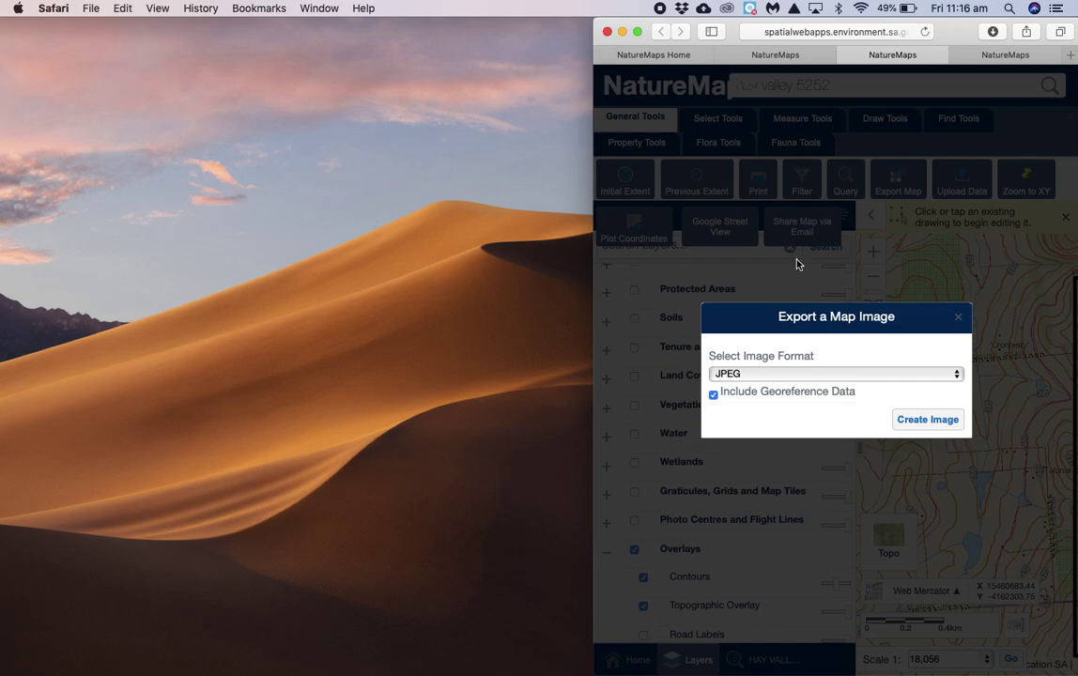
pyautogui.click(638, 36)
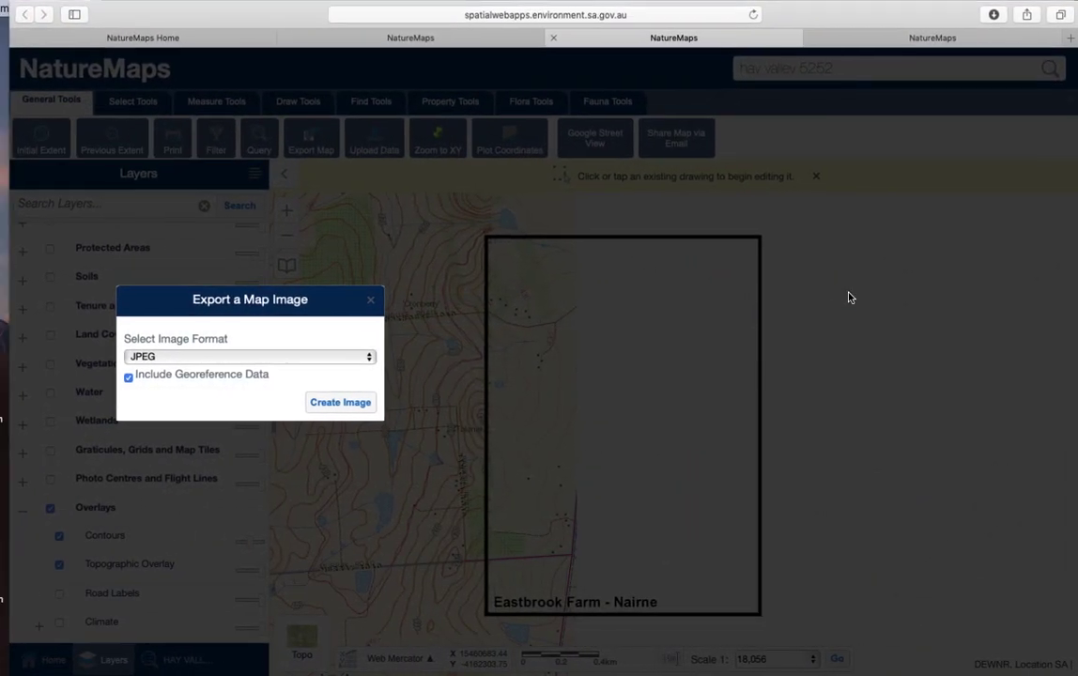
# Search for 'langhorne creek' and zoom to the LANGHORNE CREEK, 5255 address result
pyautogui.click(661, 309)
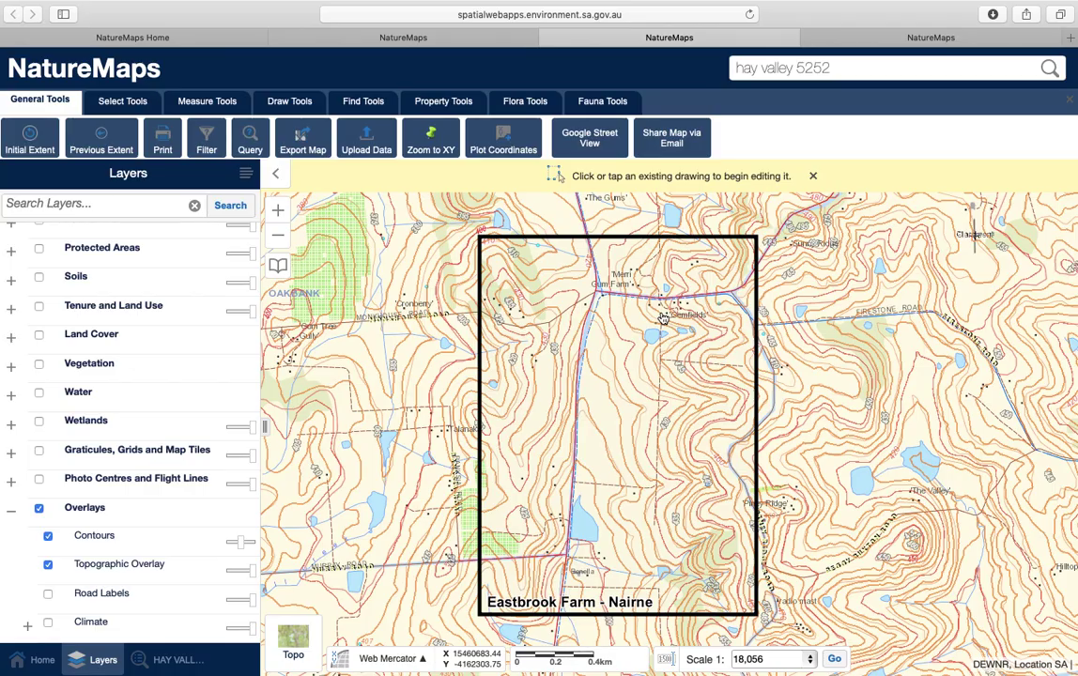
pyautogui.click(867, 68)
pyautogui.tripleClick(867, 69)
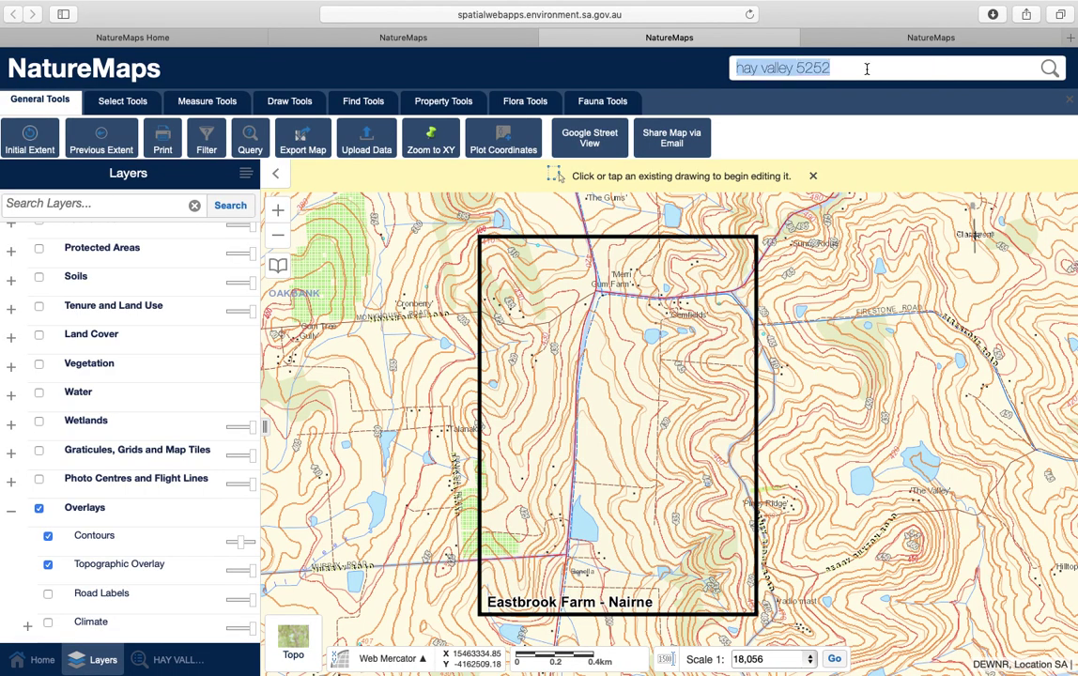
pyautogui.write('lan')
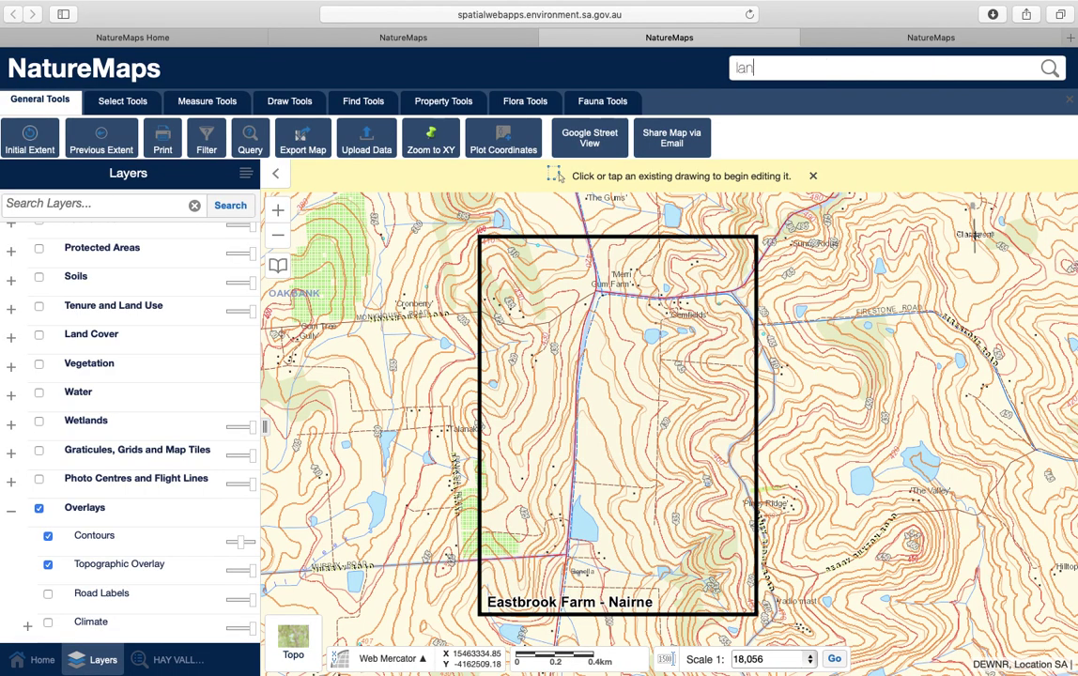
pyautogui.write('ghorne creek')
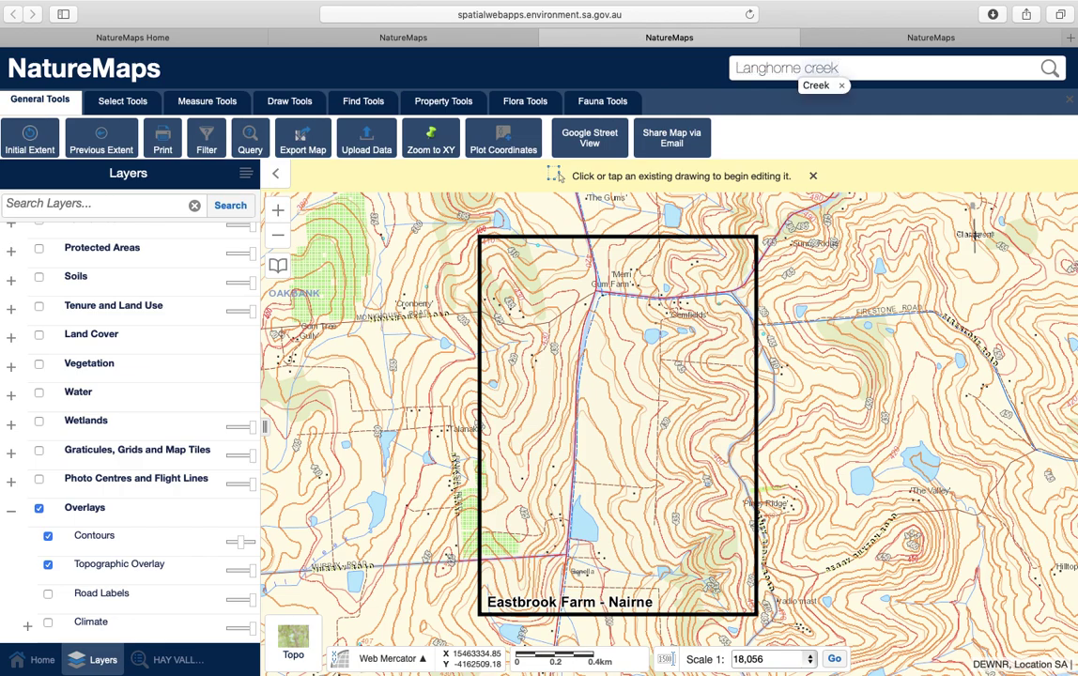
pyautogui.press('Return')
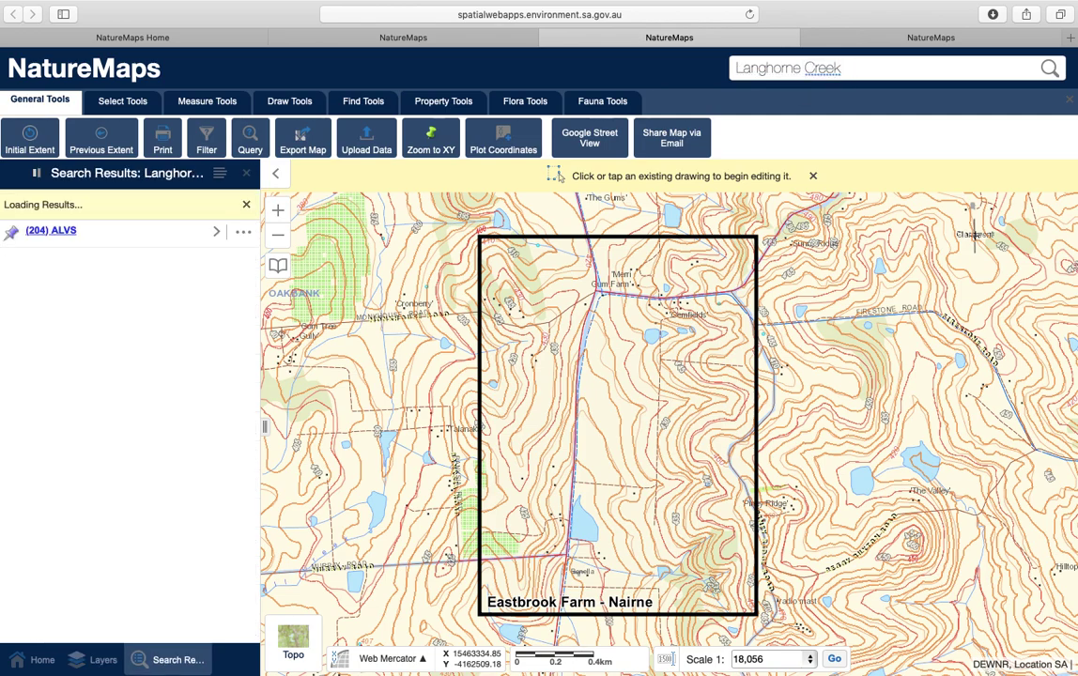
pyautogui.click(63, 238)
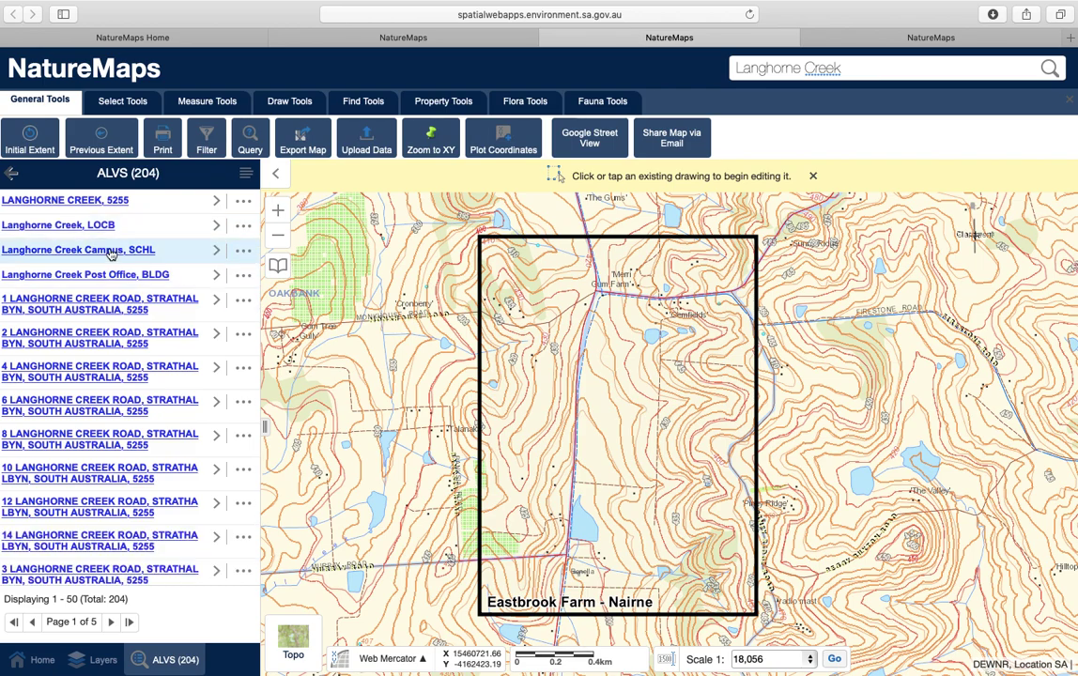
pyautogui.click(91, 203)
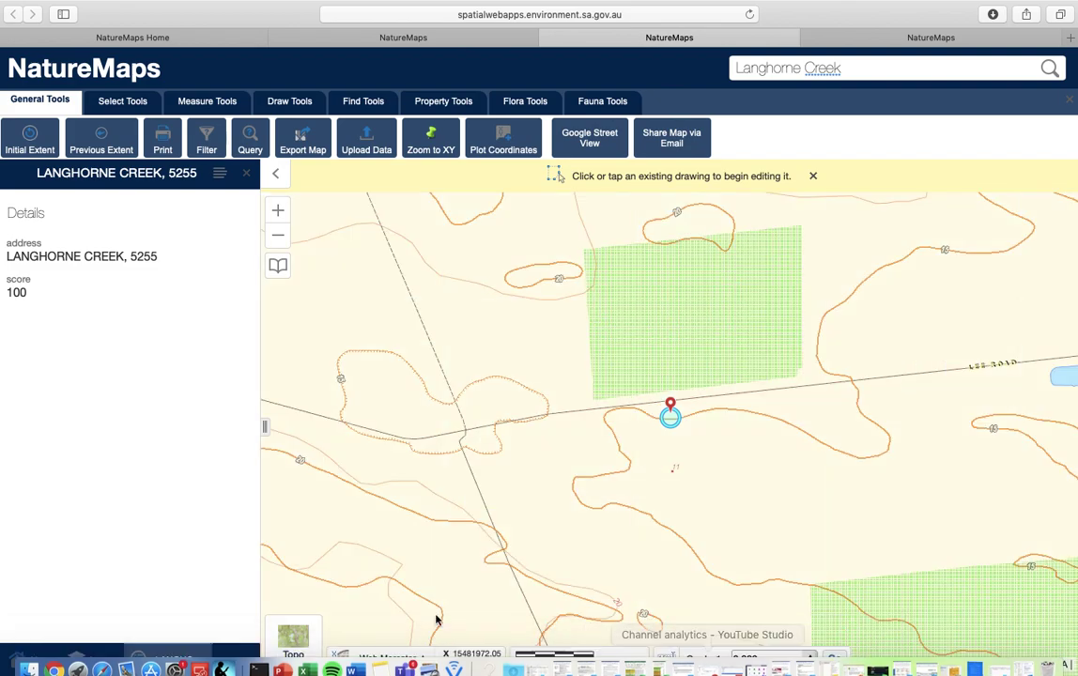
# Switch to the Imagery basemap, zoom out three levels and frame the farm area
pyautogui.click(445, 641)
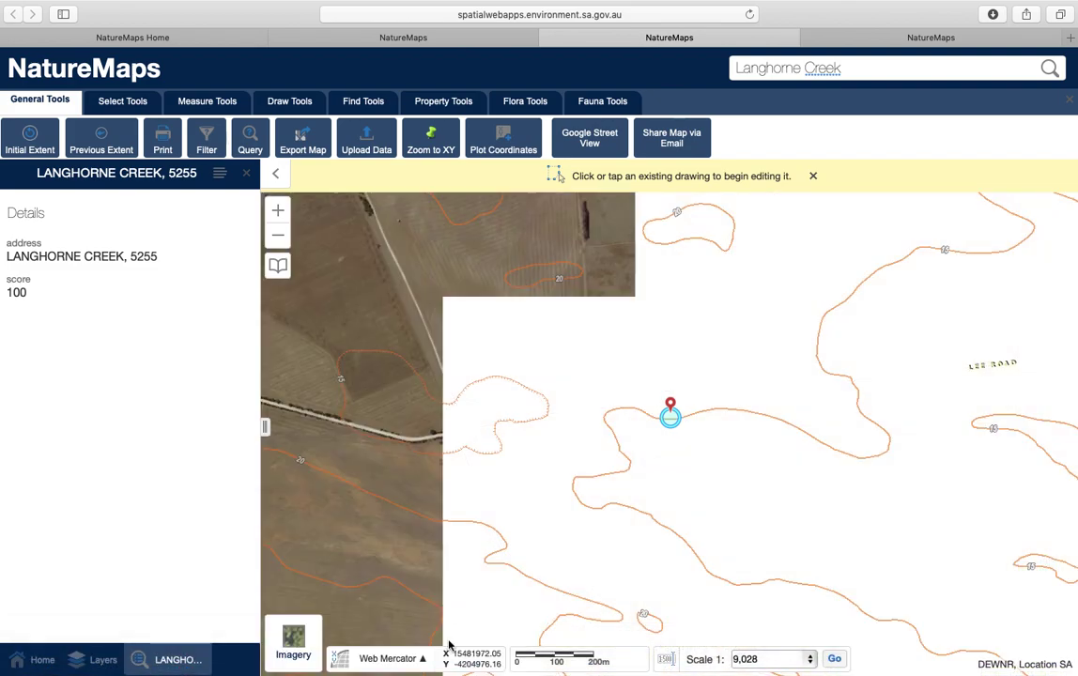
pyautogui.click(278, 237)
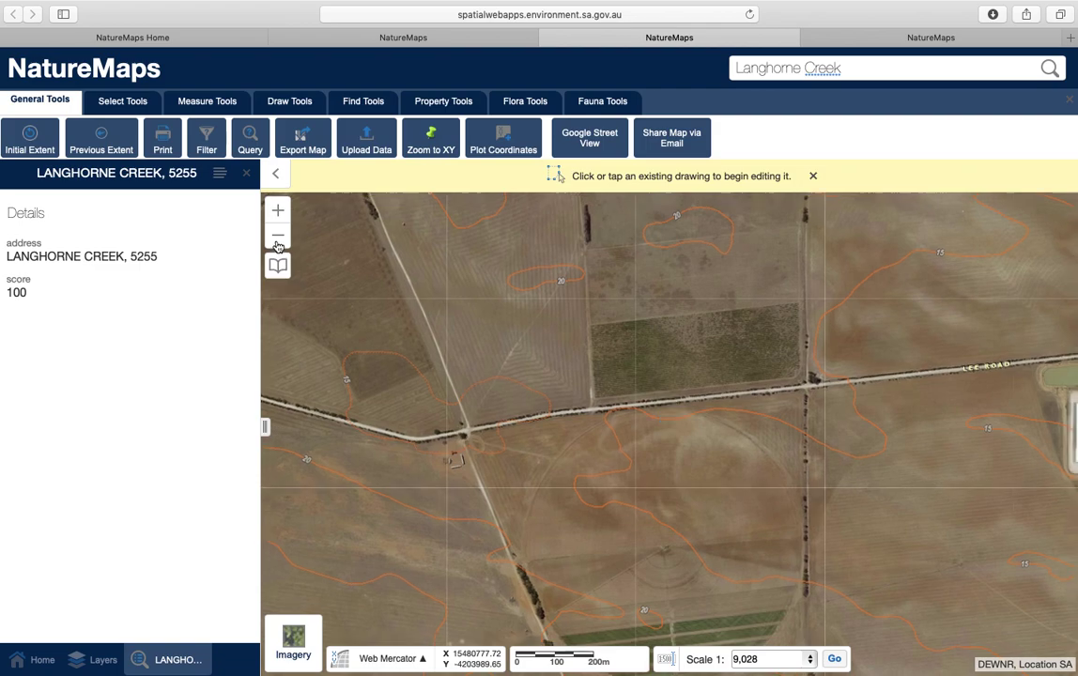
pyautogui.click(278, 243)
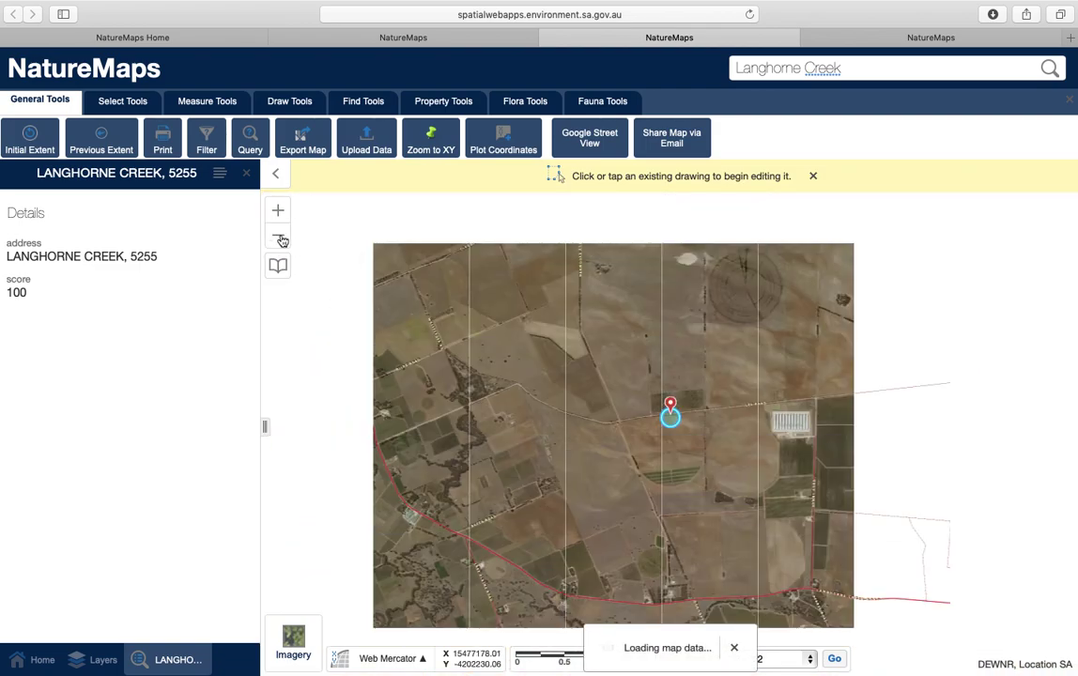
pyautogui.click(278, 237)
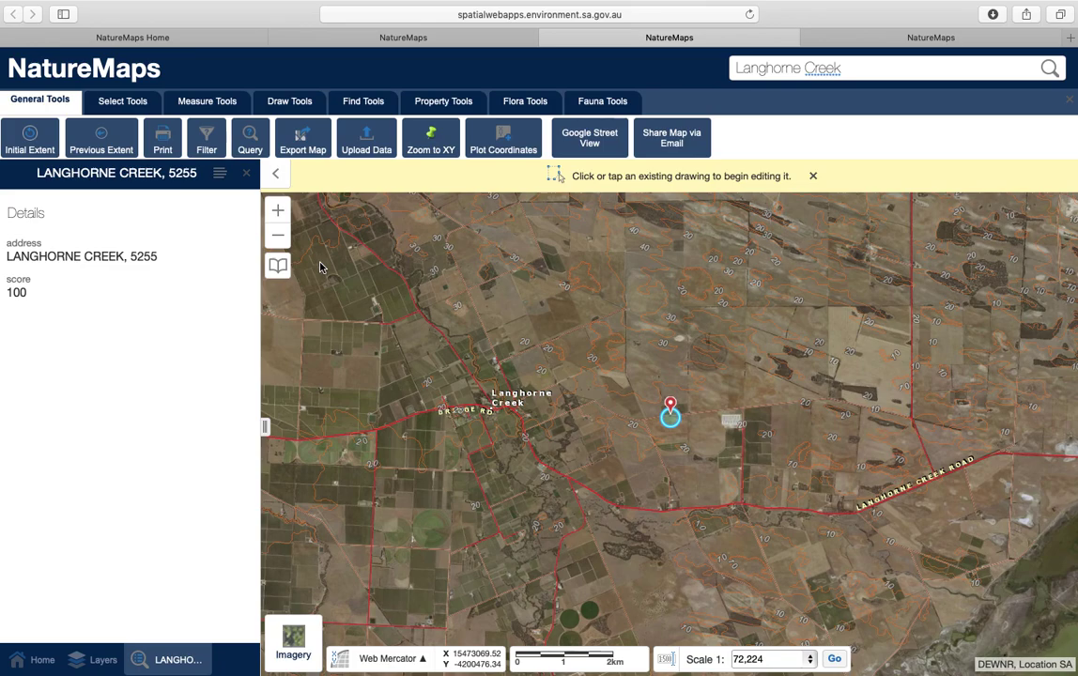
pyautogui.moveTo(422, 446)
pyautogui.mouseDown()
pyautogui.moveTo(435, 414)
pyautogui.moveTo(493, 378)
pyautogui.moveTo(502, 387)
pyautogui.mouseUp()
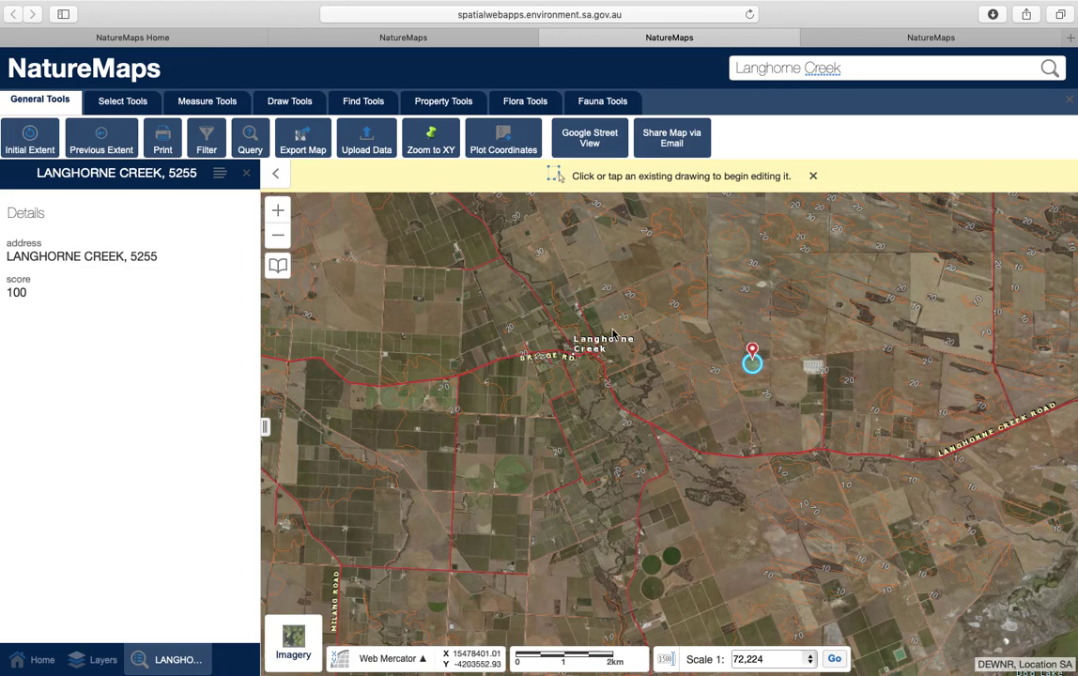
# Switch the background map back to Topo
pyautogui.click(816, 177)
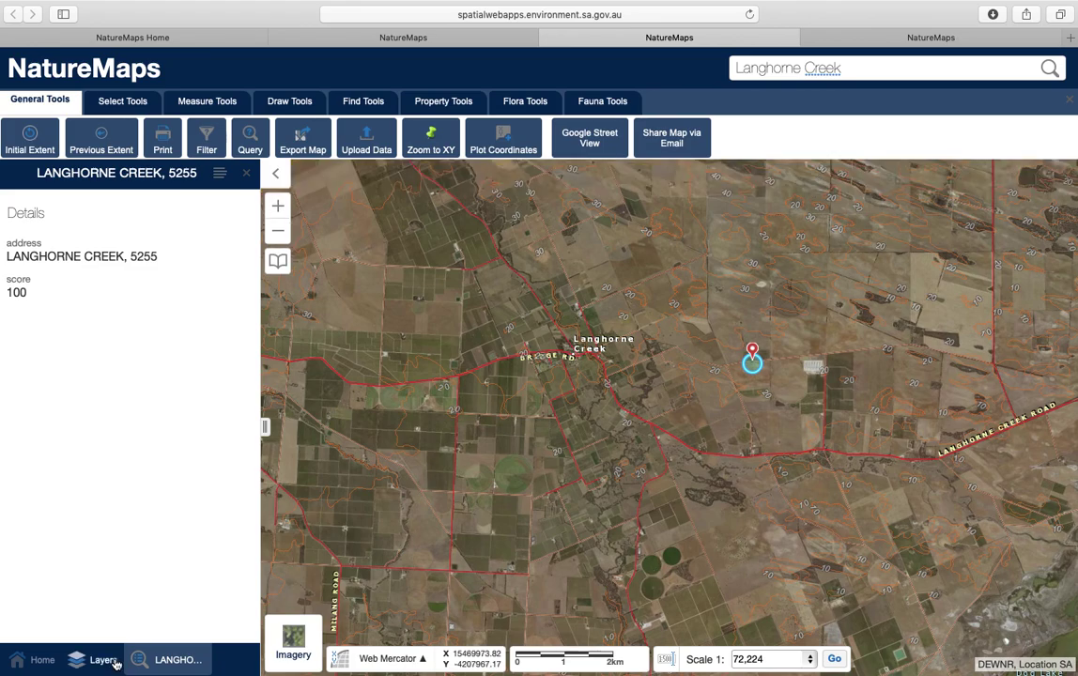
pyautogui.moveTo(293, 641)
pyautogui.click(340, 642)
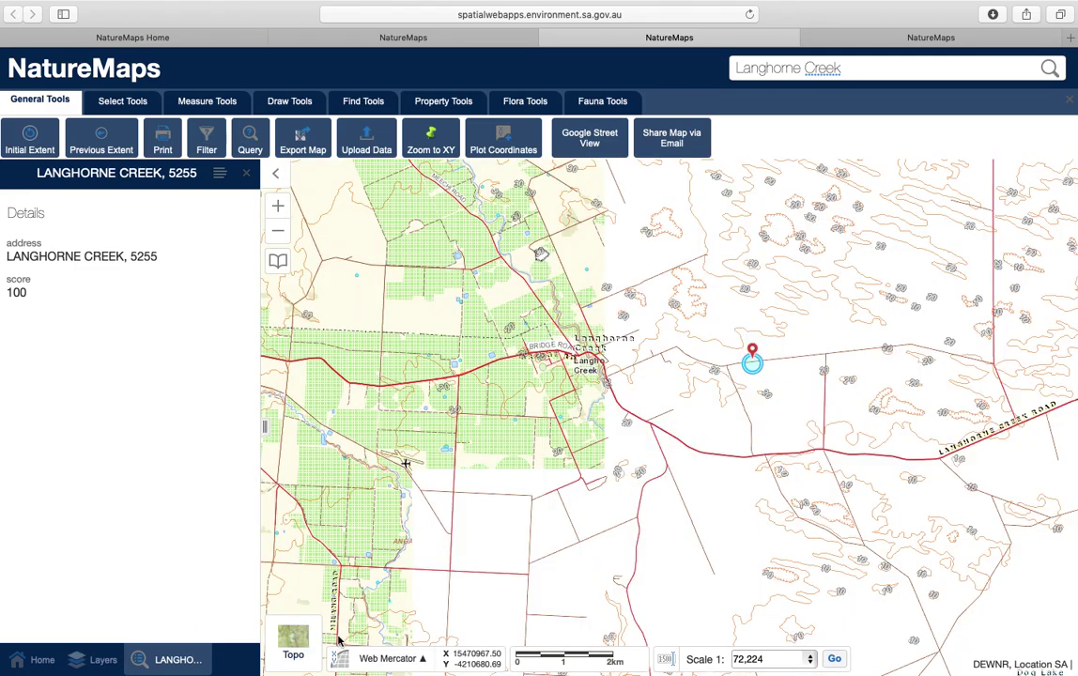
# Draw a black 5 px rectangle around the farm area near Langhorne Creek
pyautogui.click(90, 662)
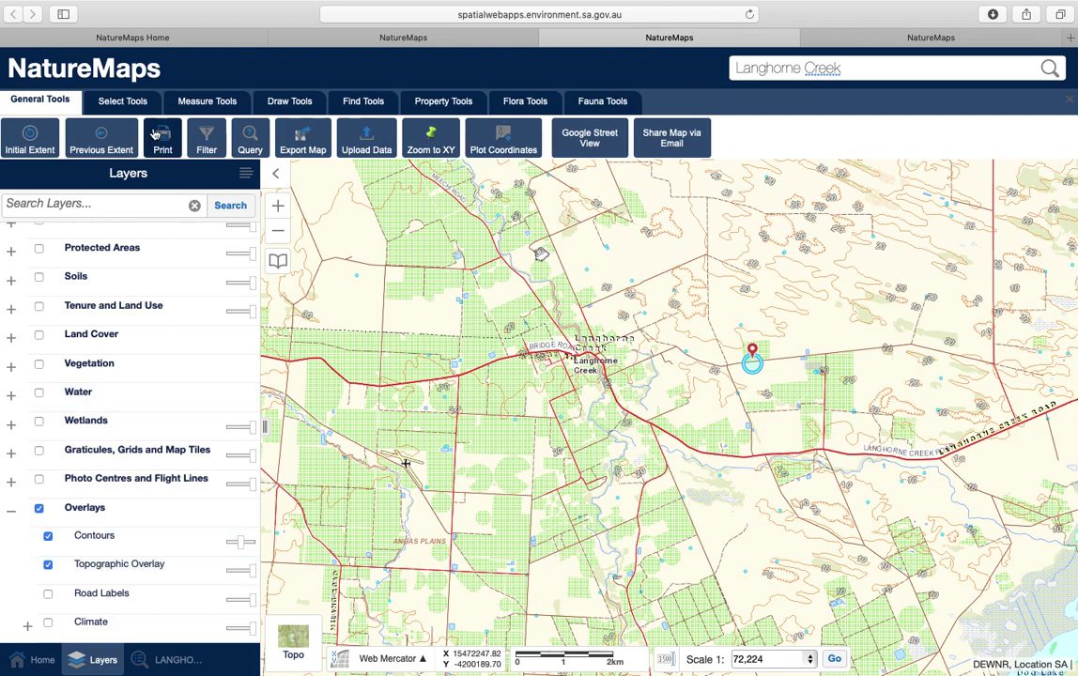
pyautogui.click(299, 107)
pyautogui.click(474, 136)
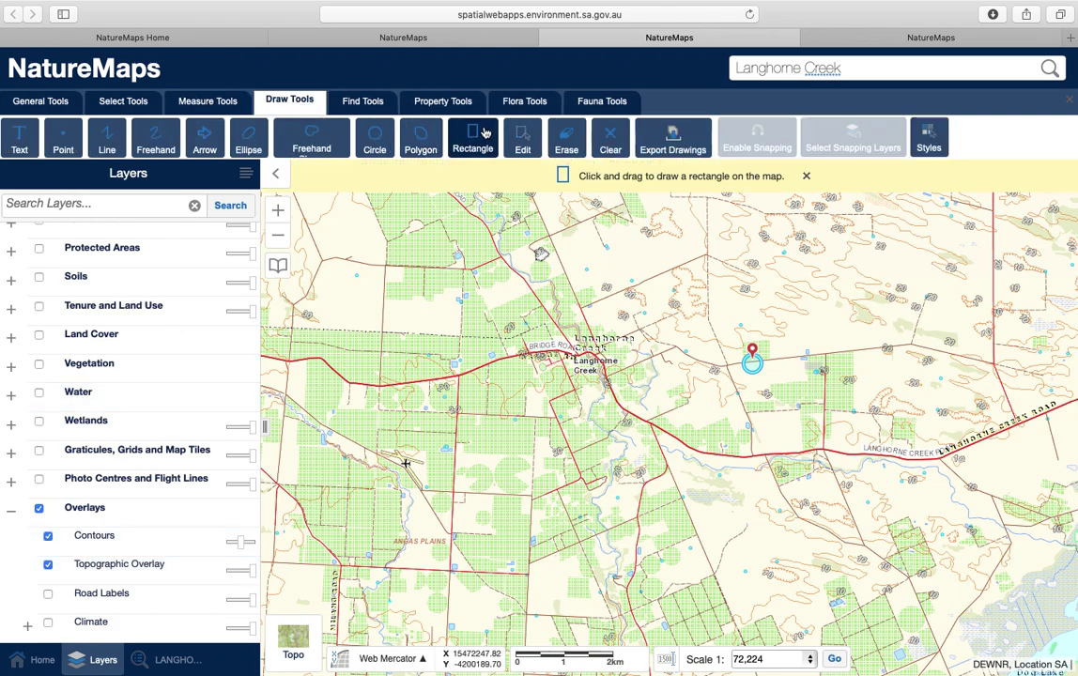
pyautogui.click(928, 138)
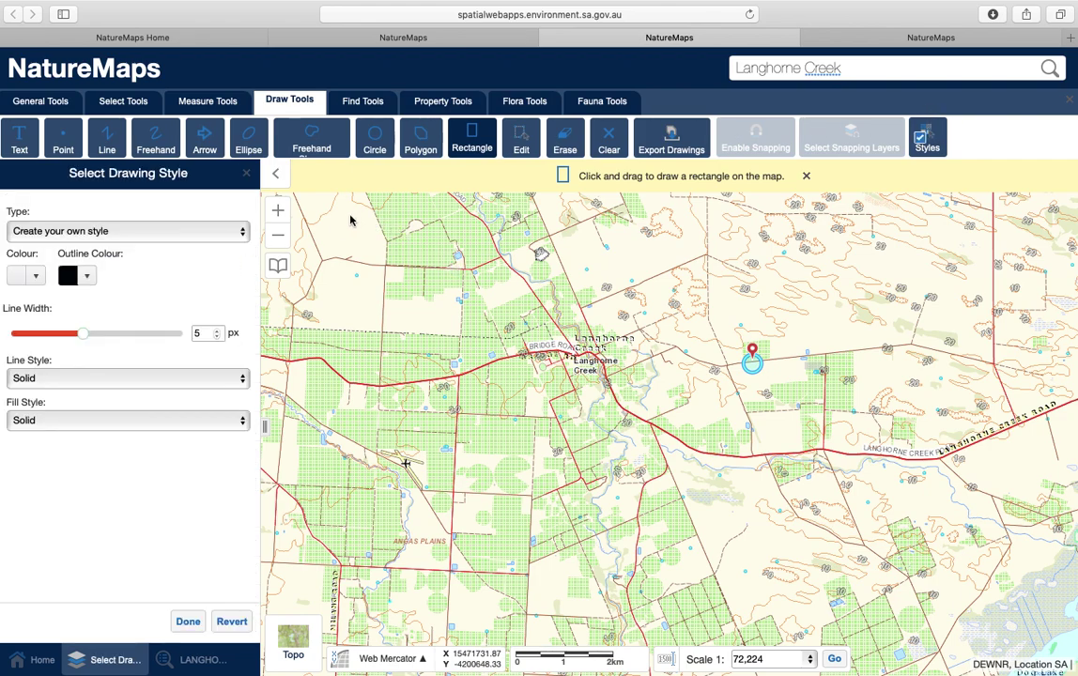
pyautogui.moveTo(350, 215)
pyautogui.mouseDown()
pyautogui.moveTo(508, 392)
pyautogui.moveTo(843, 599)
pyautogui.moveTo(924, 633)
pyautogui.moveTo(918, 646)
pyautogui.mouseUp()
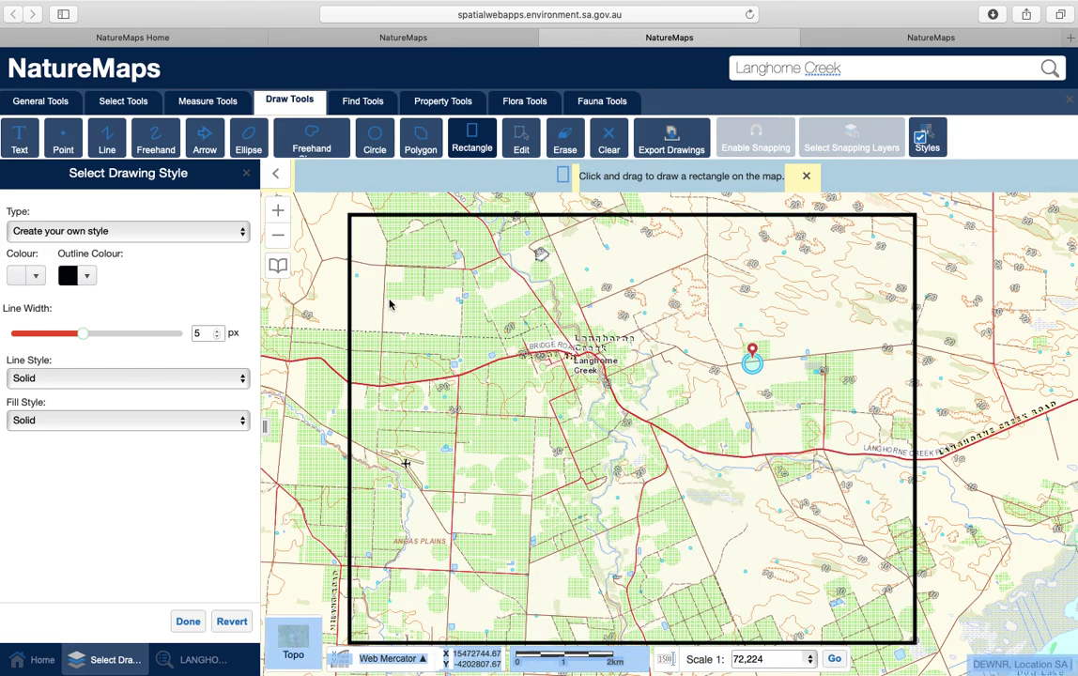
pyautogui.click(20, 141)
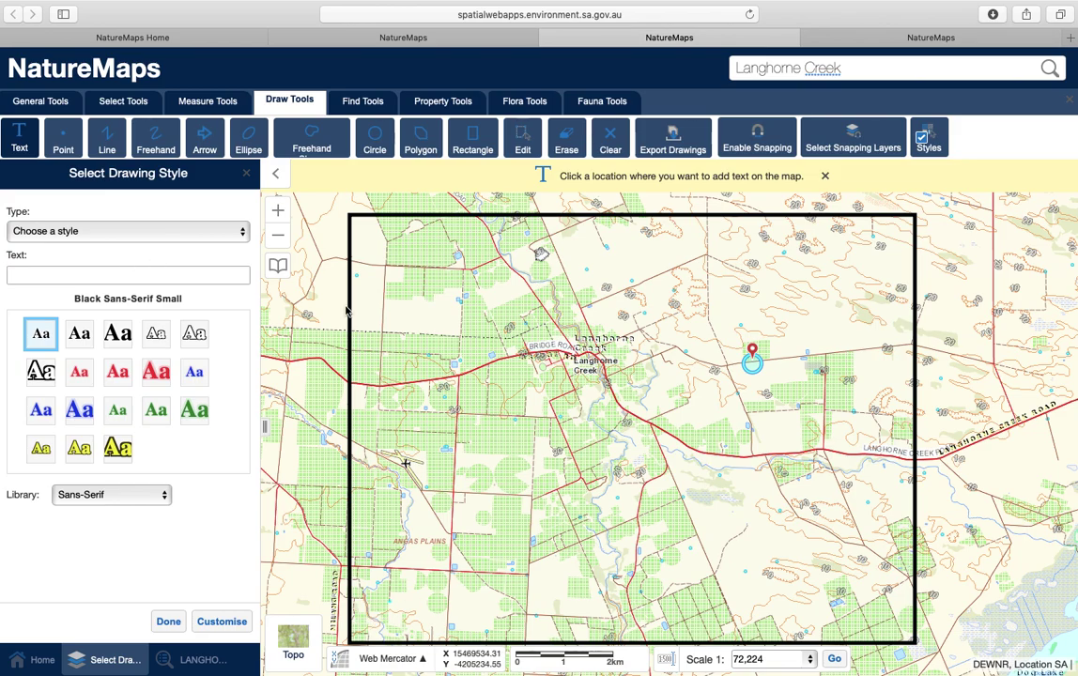
# Add the text label 'Eastbrook Farm - Langhorne Creek' inside the rectangle's lower left
pyautogui.click(420, 584)
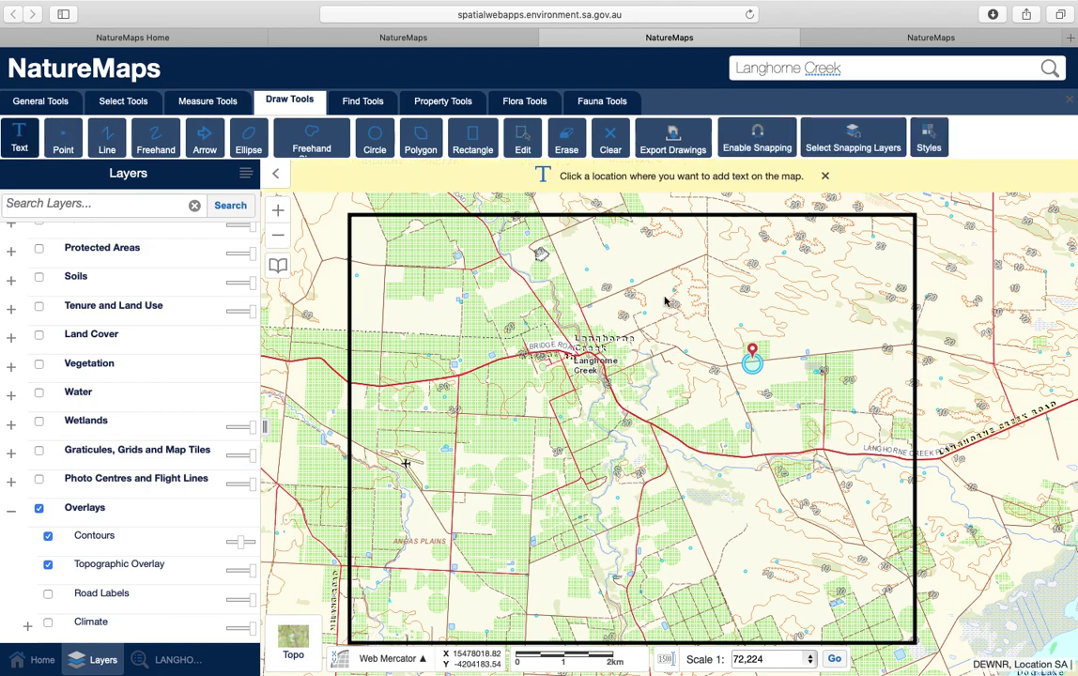
pyautogui.click(825, 175)
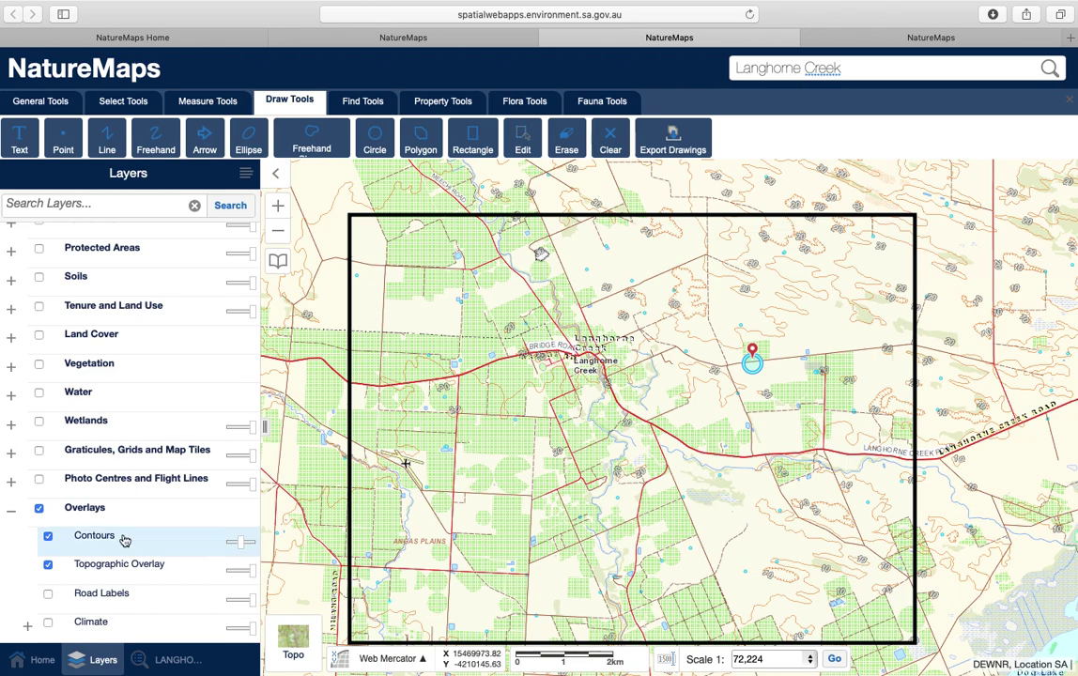
pyautogui.click(18, 138)
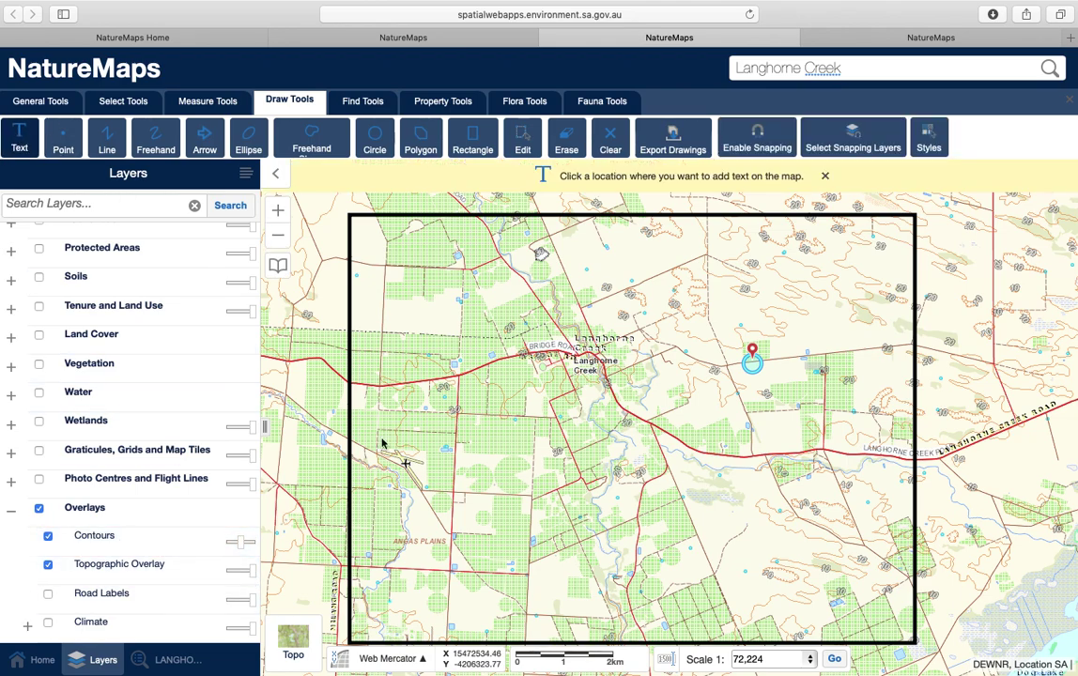
pyautogui.click(384, 602)
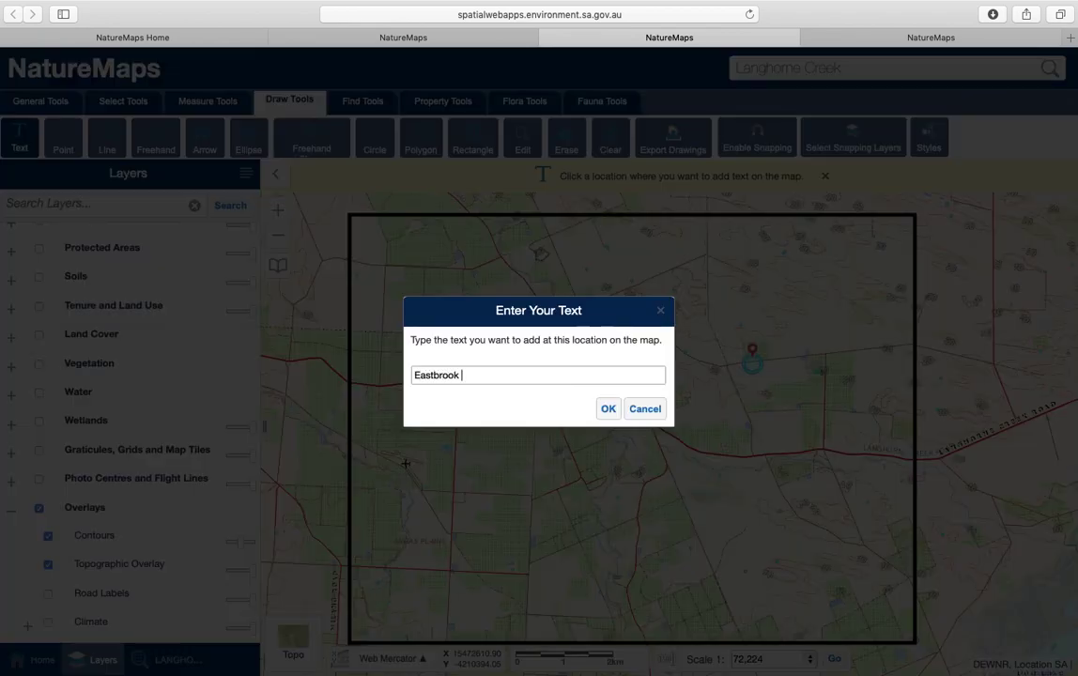
pyautogui.write('Eastbrook Farm')
pyautogui.write('- Langhorne Creek')
pyautogui.press('Return')
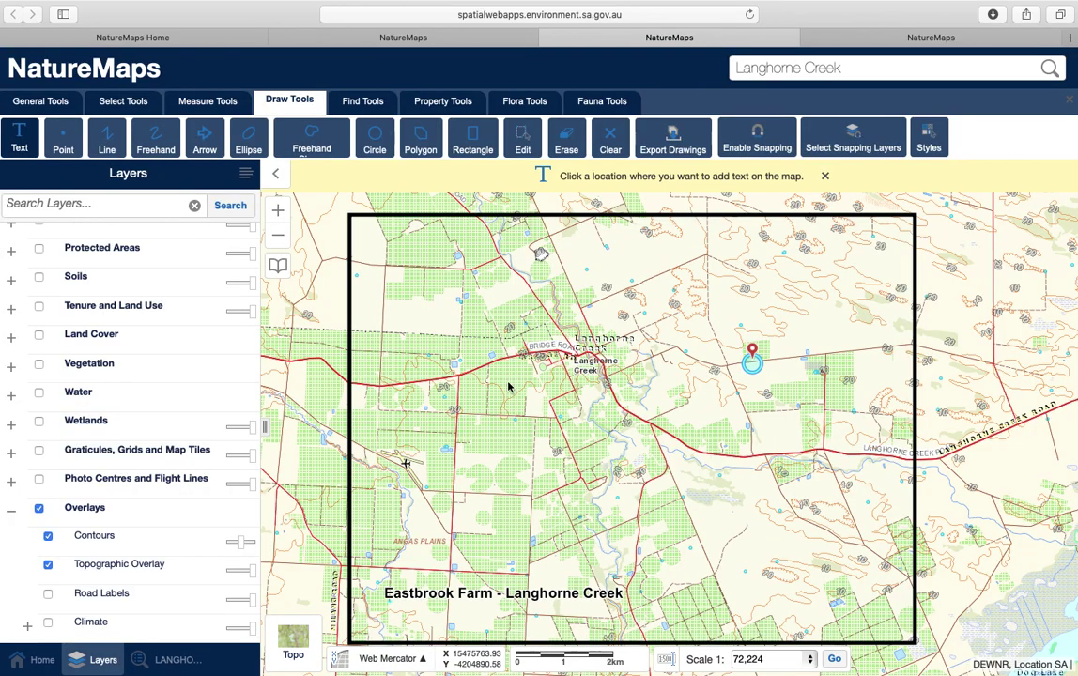
# Move the Eastbrook Farm label down onto the rectangle's bottom edge
pyautogui.click(526, 143)
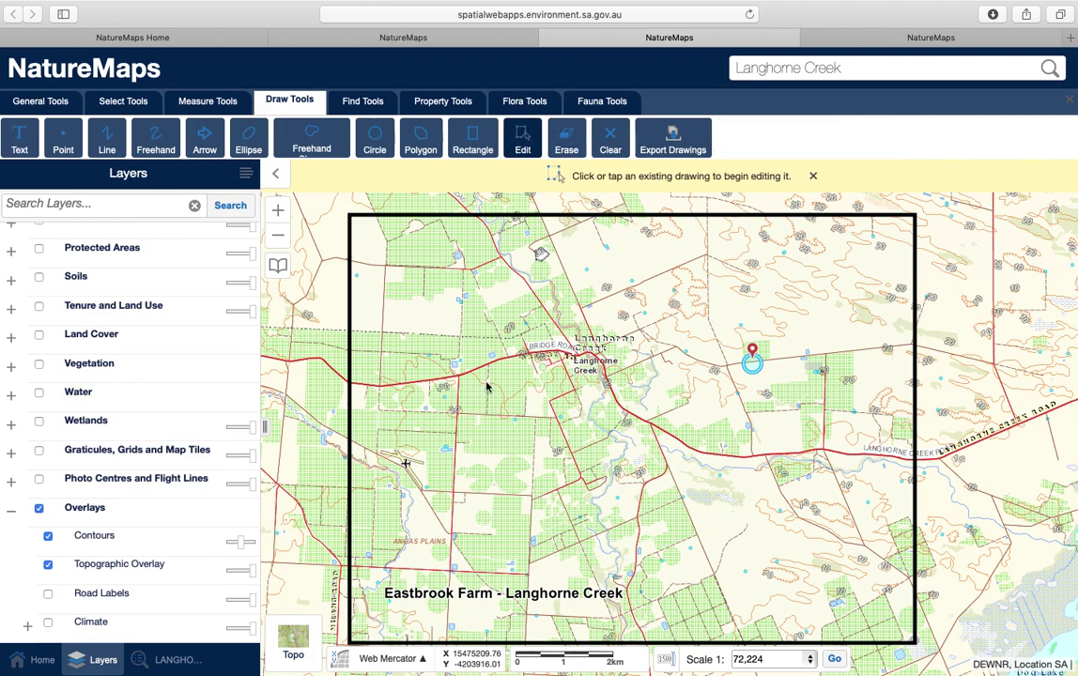
pyautogui.click(476, 599)
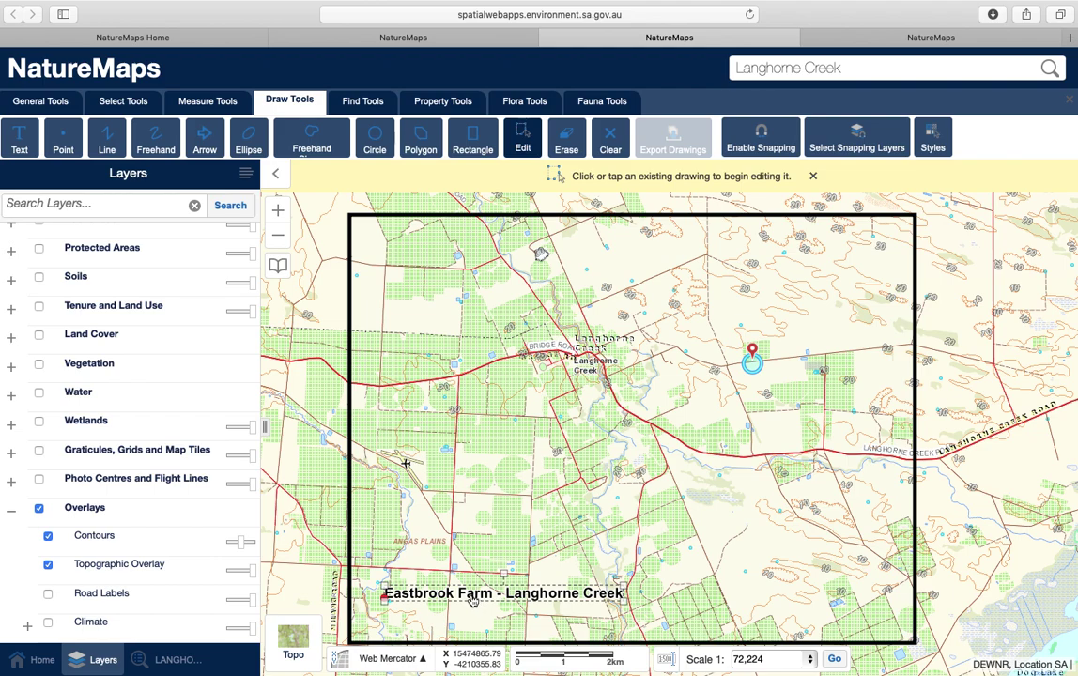
pyautogui.moveTo(464, 594); pyautogui.dragTo(436, 631)
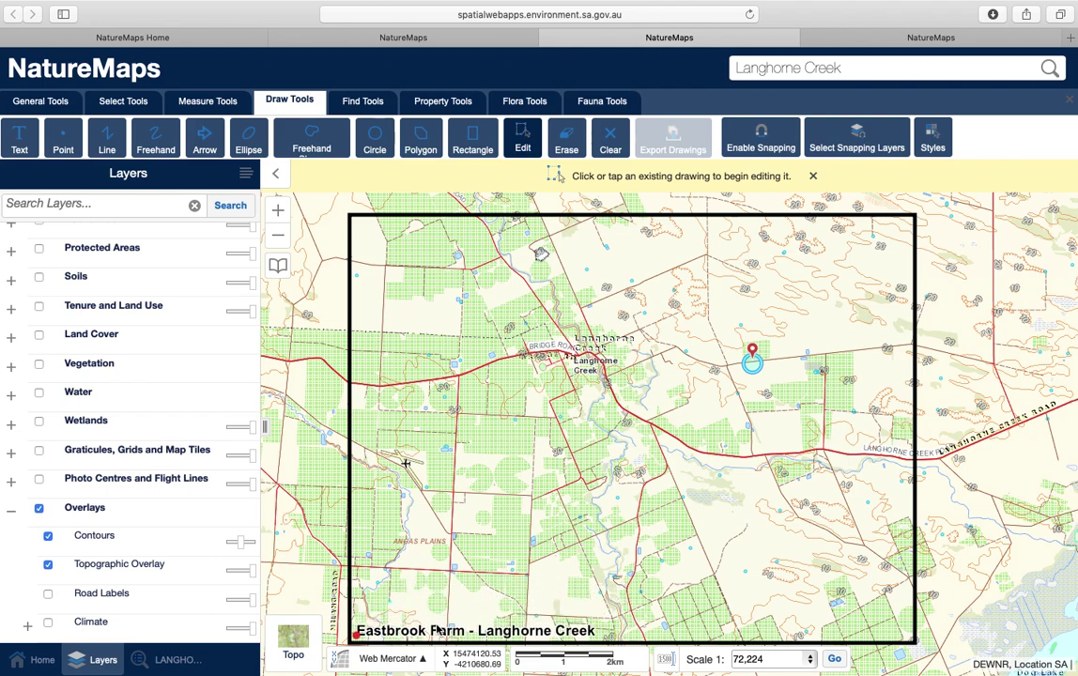
pyautogui.click(52, 105)
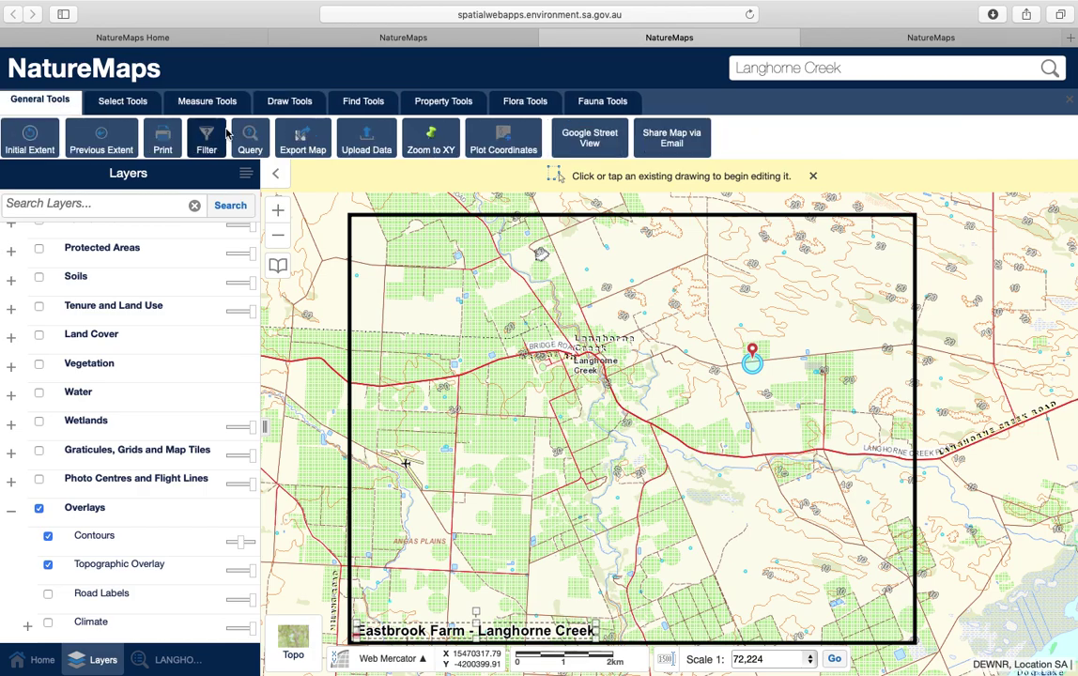
# Export the map as a JPEG image with georeference data included
pyautogui.click(295, 146)
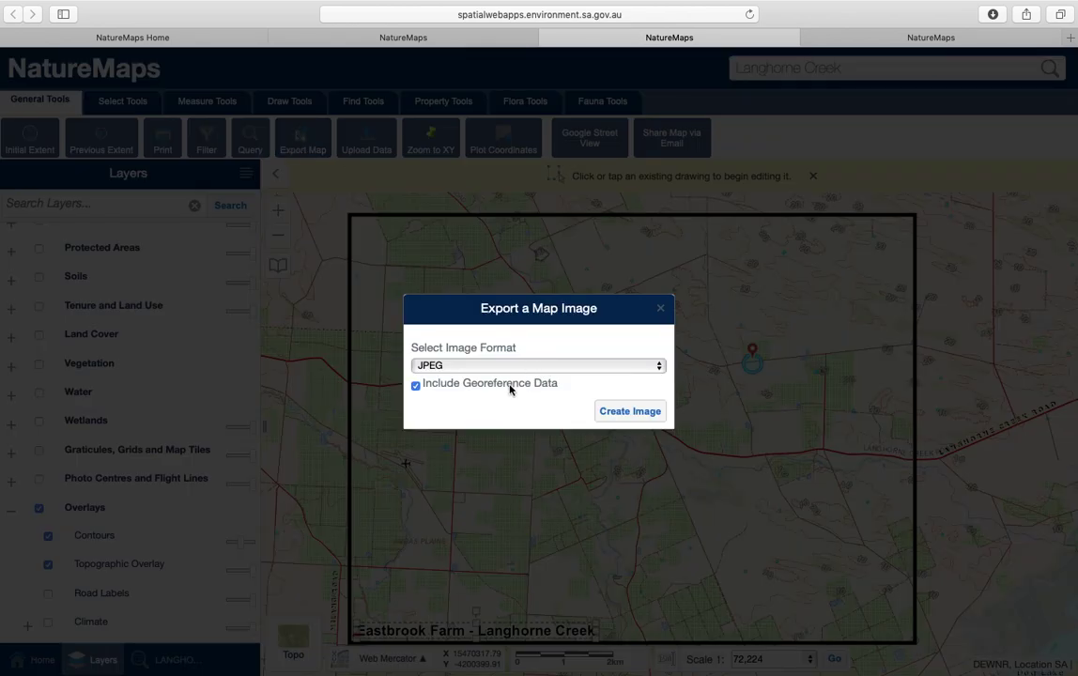
pyautogui.click(623, 411)
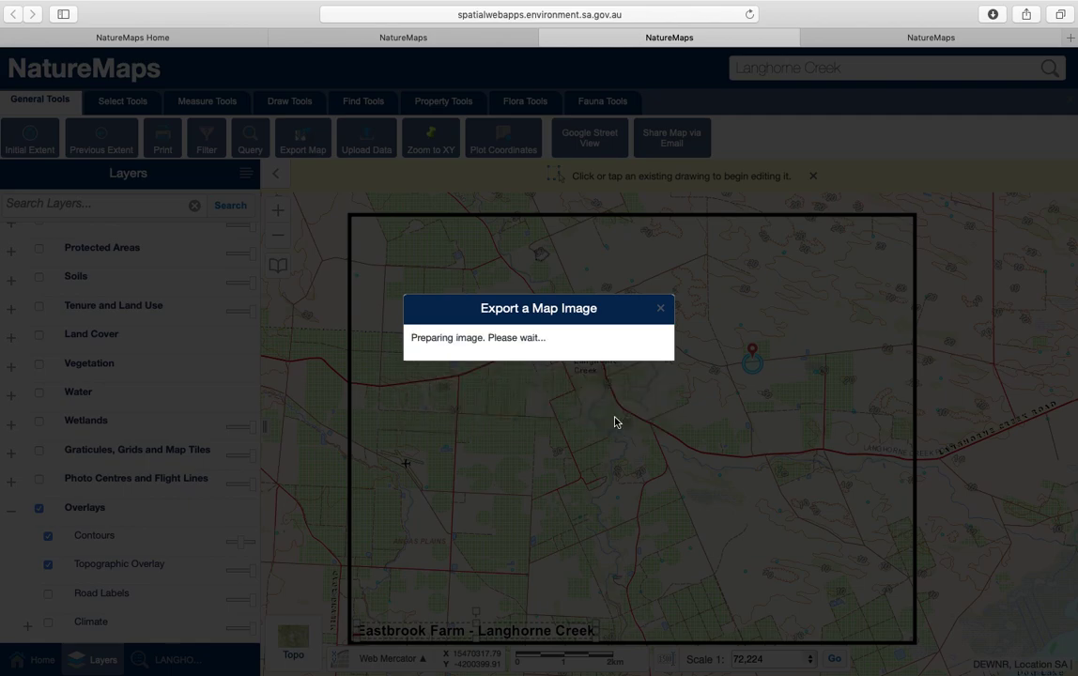